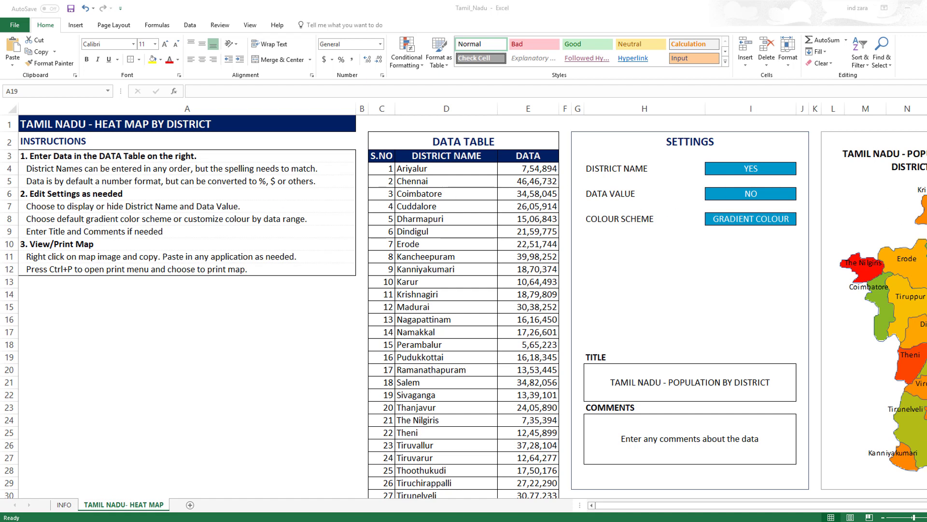
Look over the heat map sheet's instructions, settings and map, and the full list of districts in the data table
scroll(463, 299, right, 3)
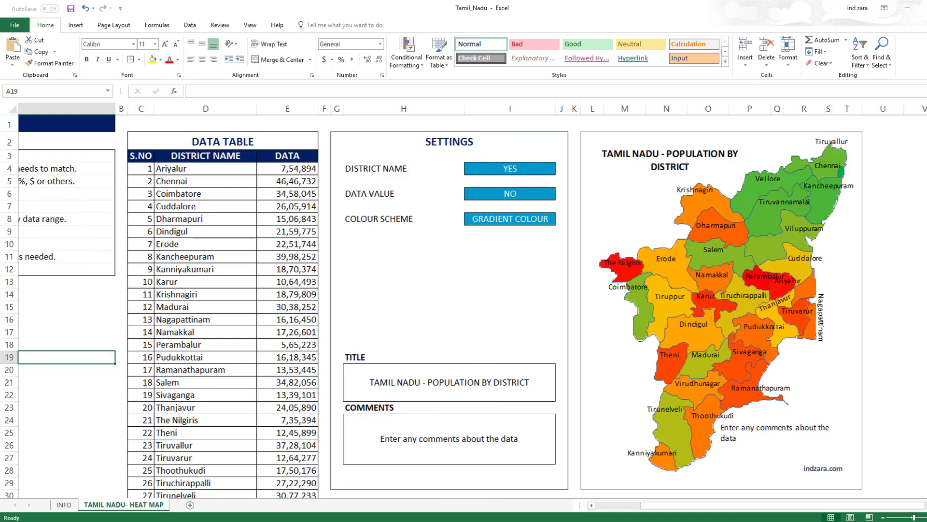
scroll(464, 299, right, 5)
scroll(463, 300, left, 1)
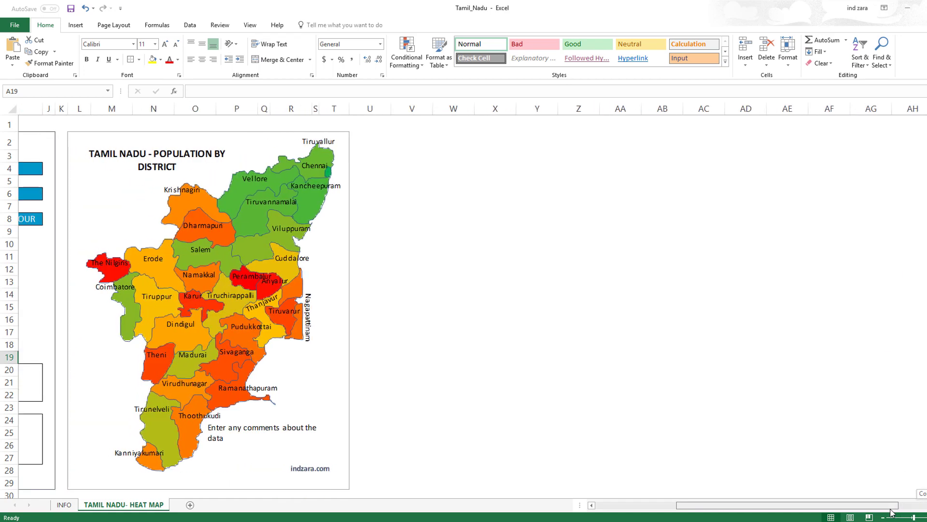
scroll(464, 299, left, 10)
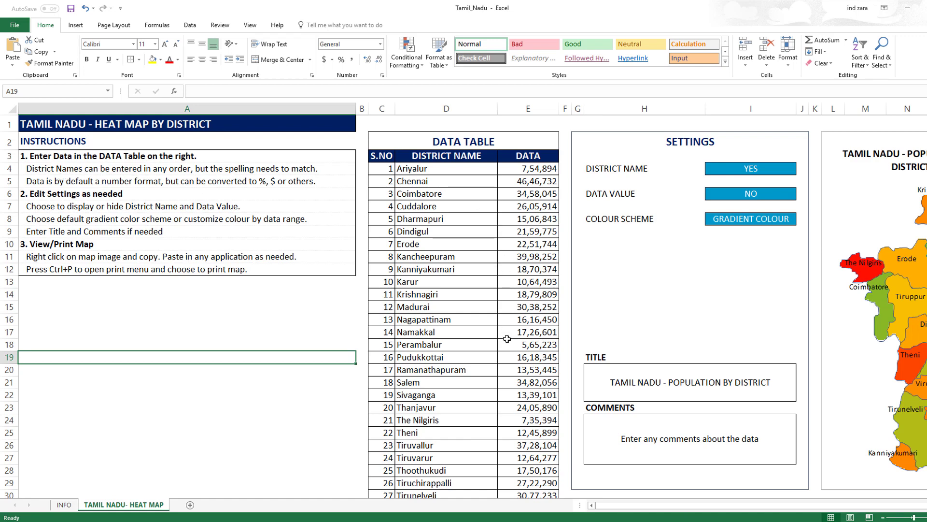
click(456, 178)
scroll(456, 177, down, 3)
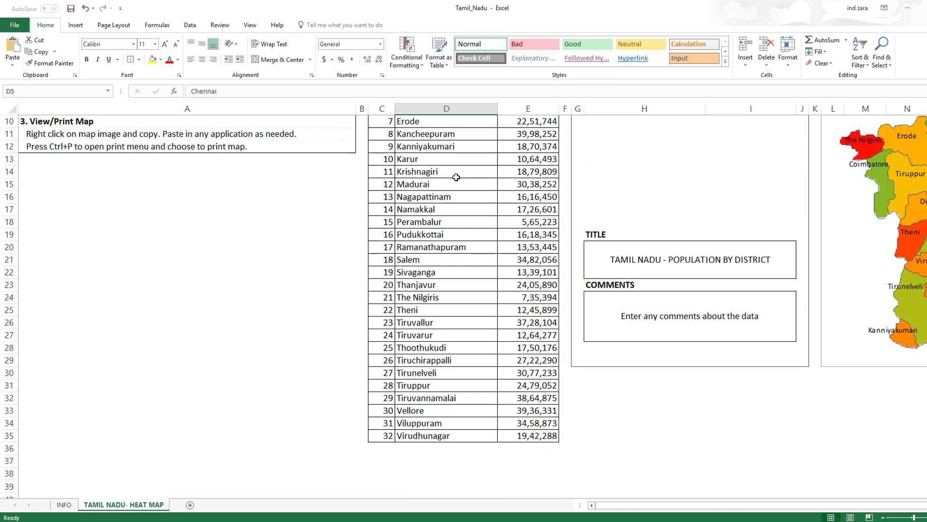
scroll(456, 177, up, 1)
scroll(456, 177, up, 2)
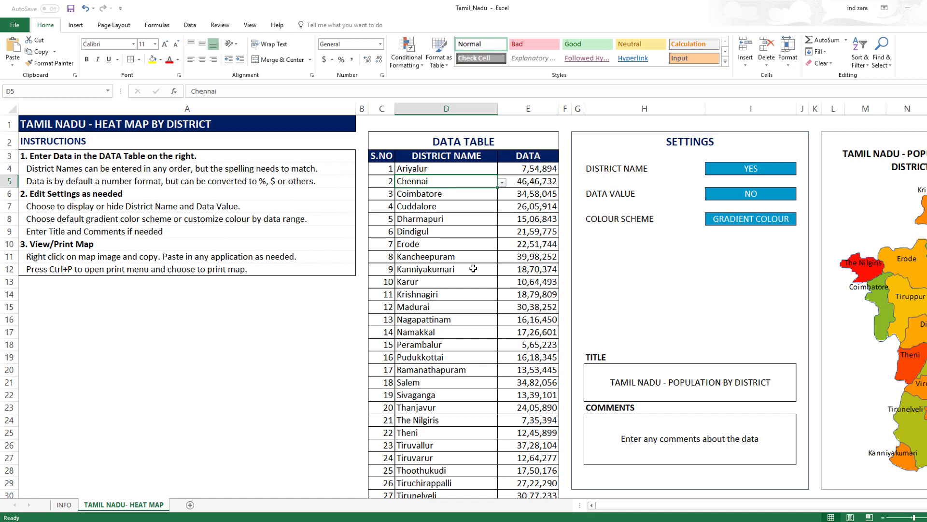
Examine the available district choices for the first row of the data table
click(462, 169)
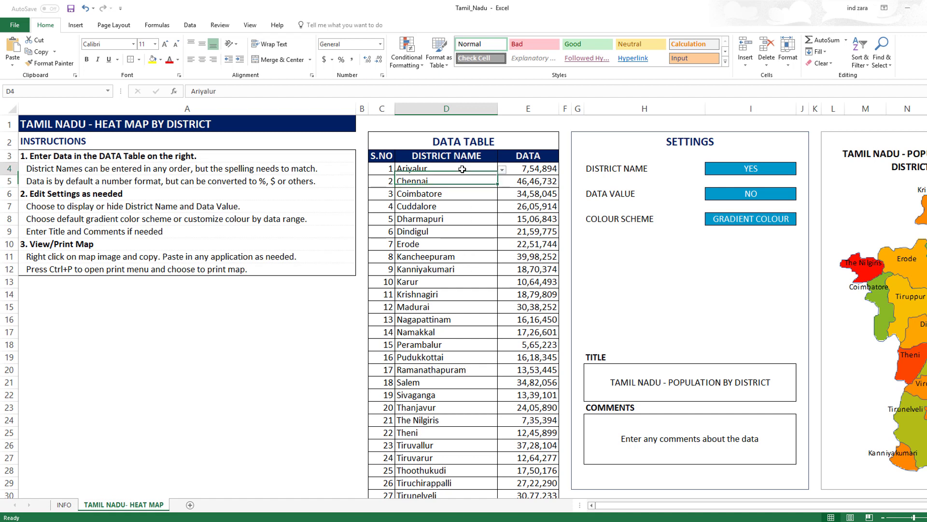
click(502, 171)
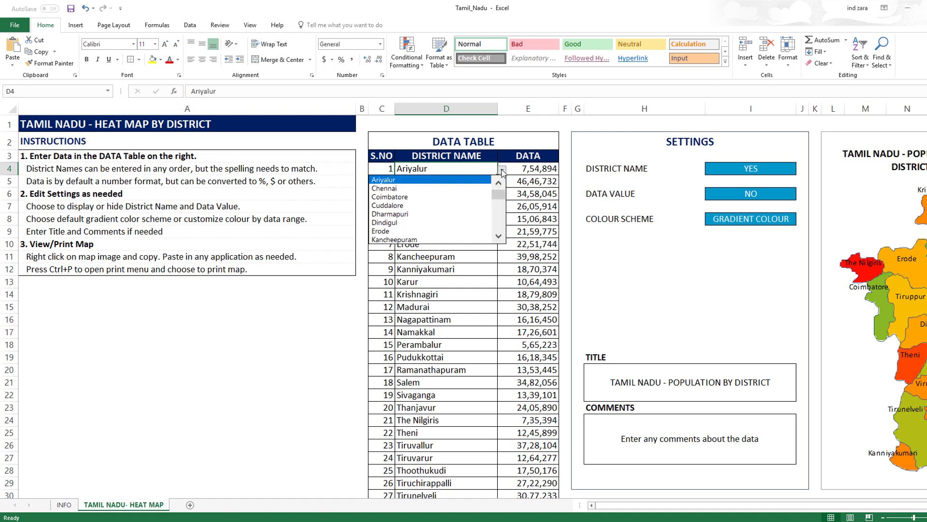
click(499, 195)
drag(501, 200, 500, 189)
click(503, 169)
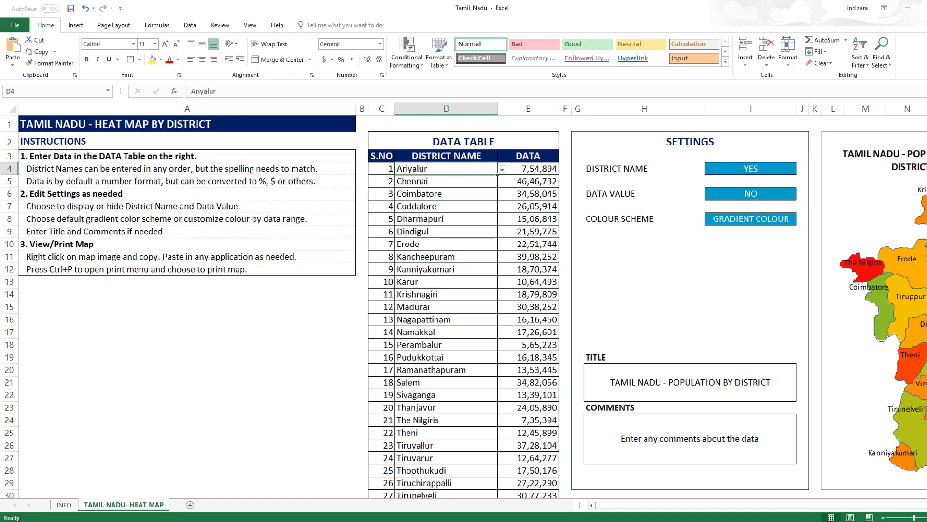
Change Ariyalur's data value to 75489433
scroll(608, 397, right, 3)
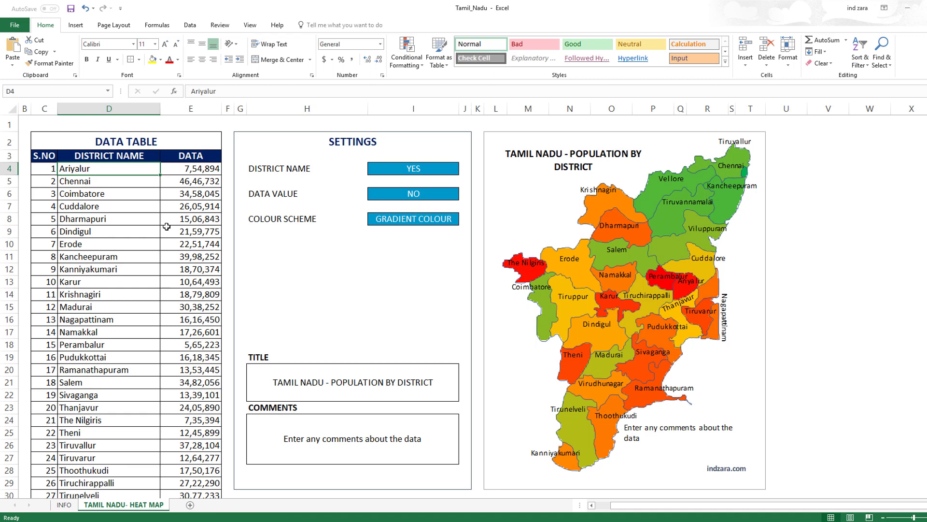
click(185, 173)
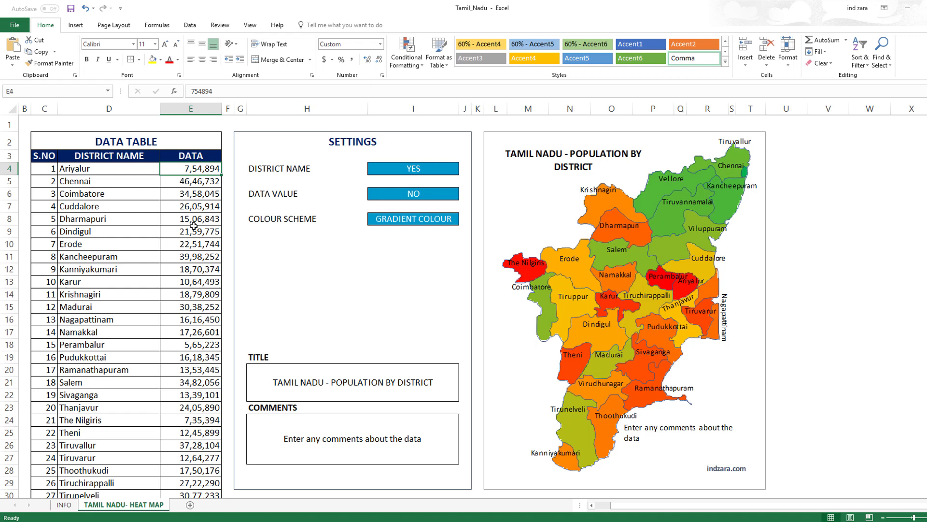
click(219, 91)
text(33)
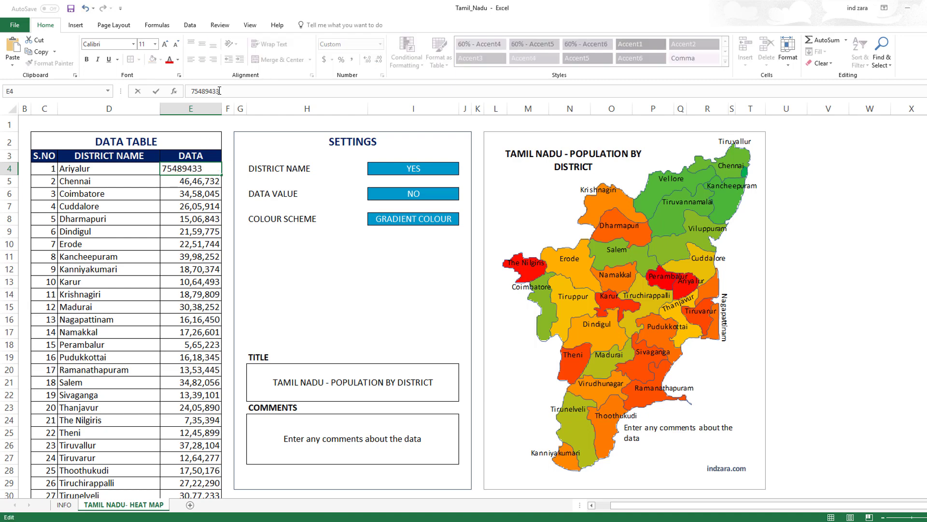
key(Return)
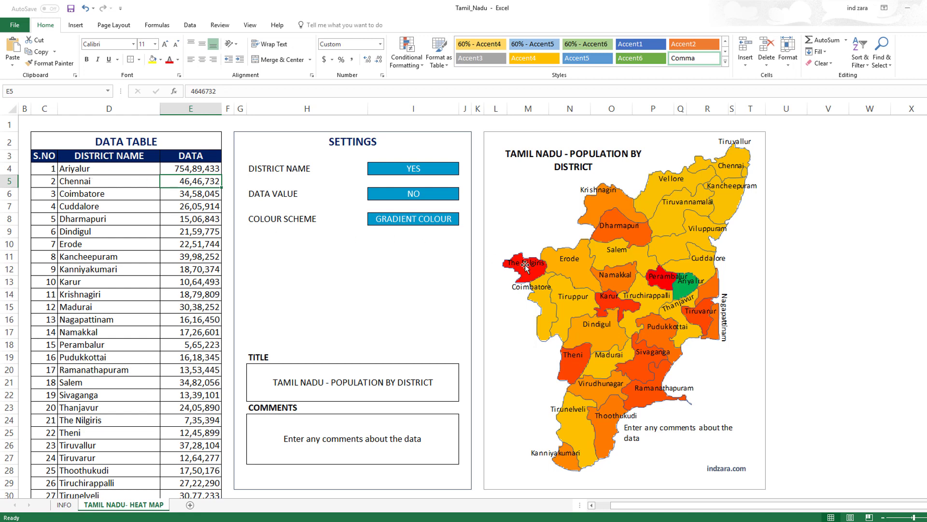
Undo the last change to Ariyalur's data value
click(198, 169)
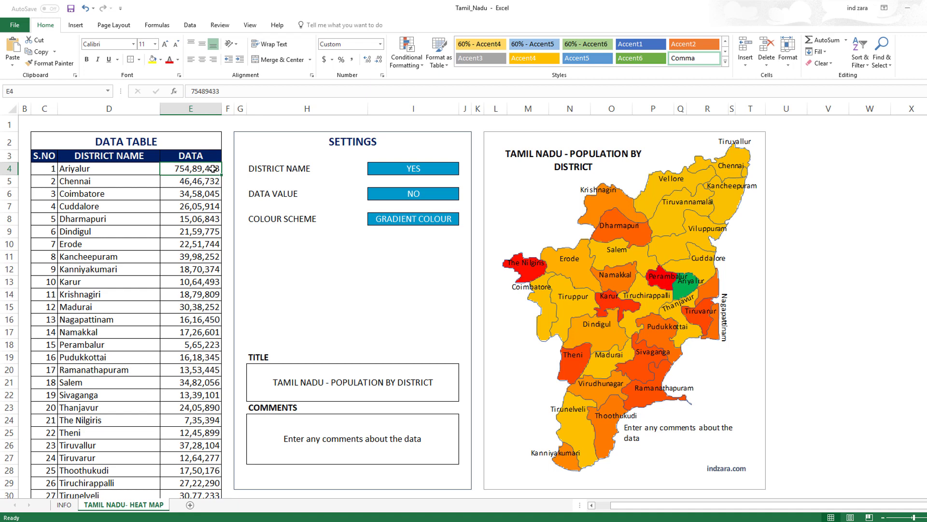
key(ctrl+z)
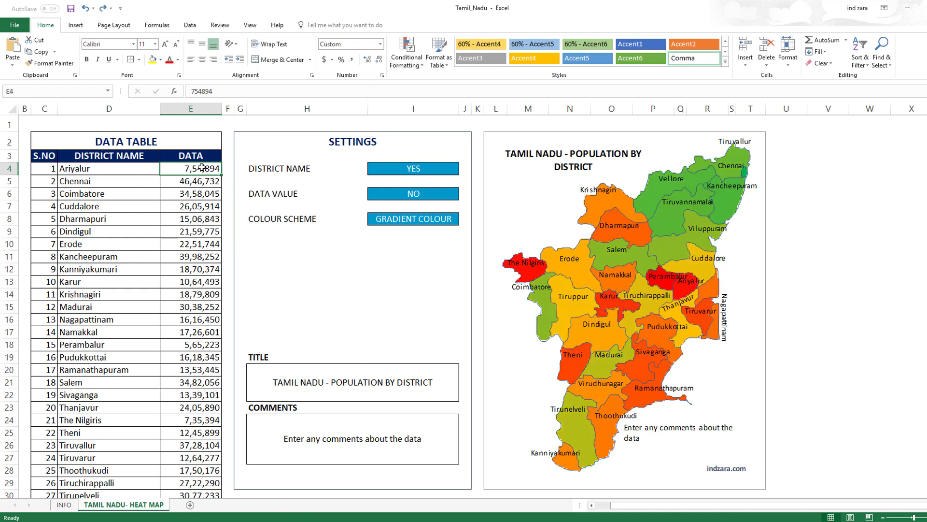
drag(201, 168, 204, 445)
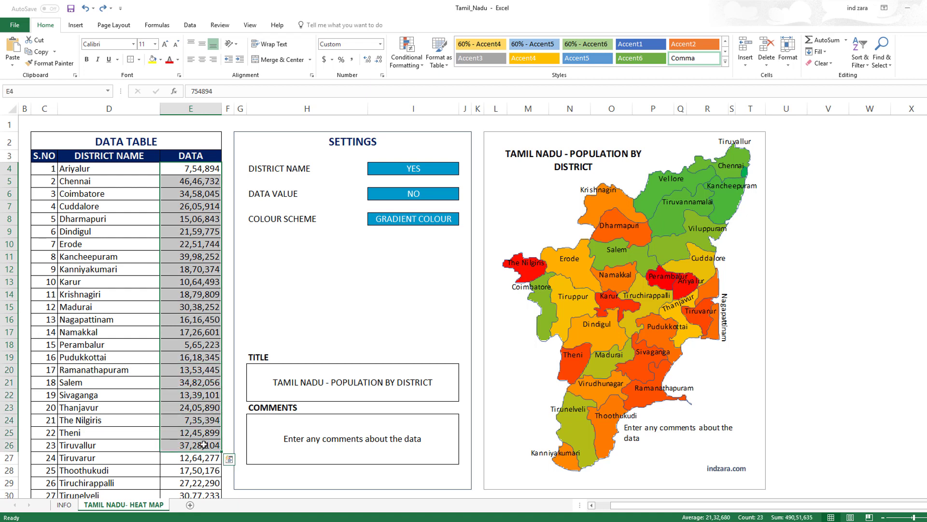
click(211, 281)
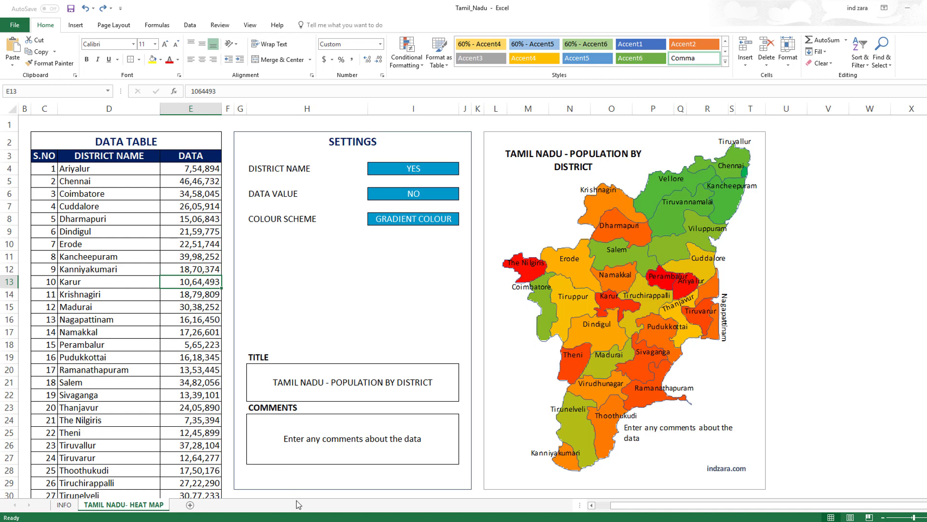
Switch to the Tamil _Nadu_Pop_Data workbook and copy the district names and population figures in B2:C33
mouse_move(285, 521)
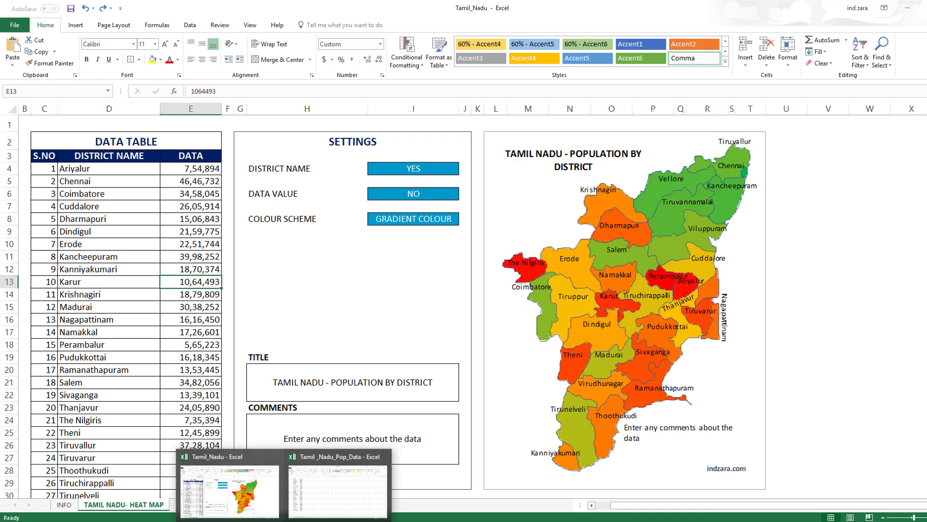
click(314, 505)
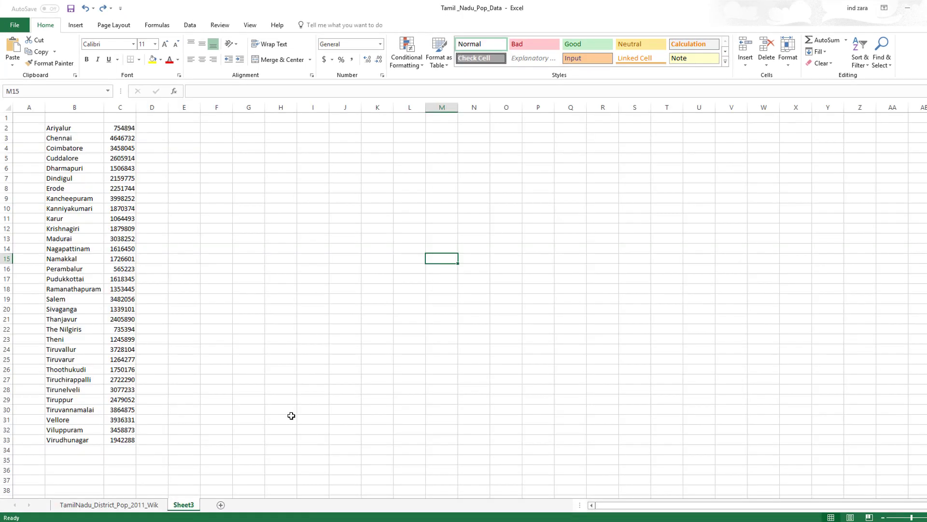
click(230, 263)
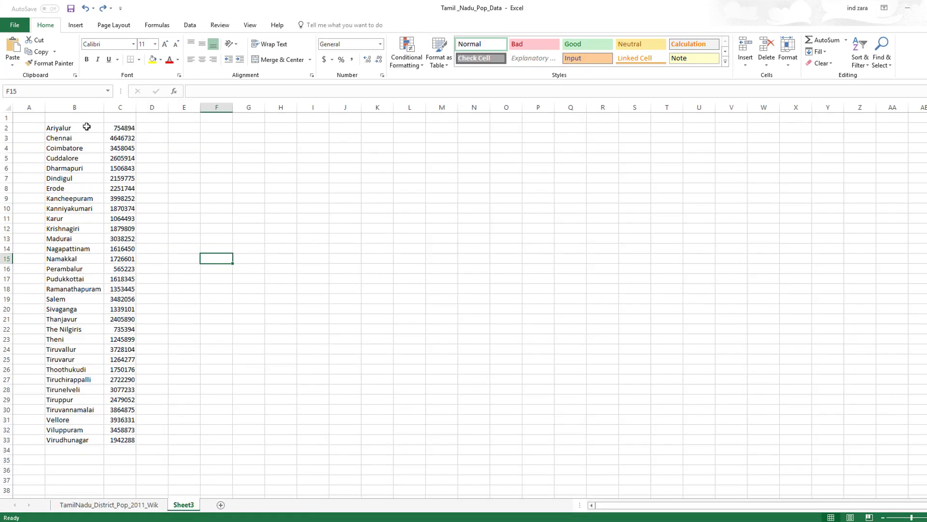
drag(87, 127, 117, 440)
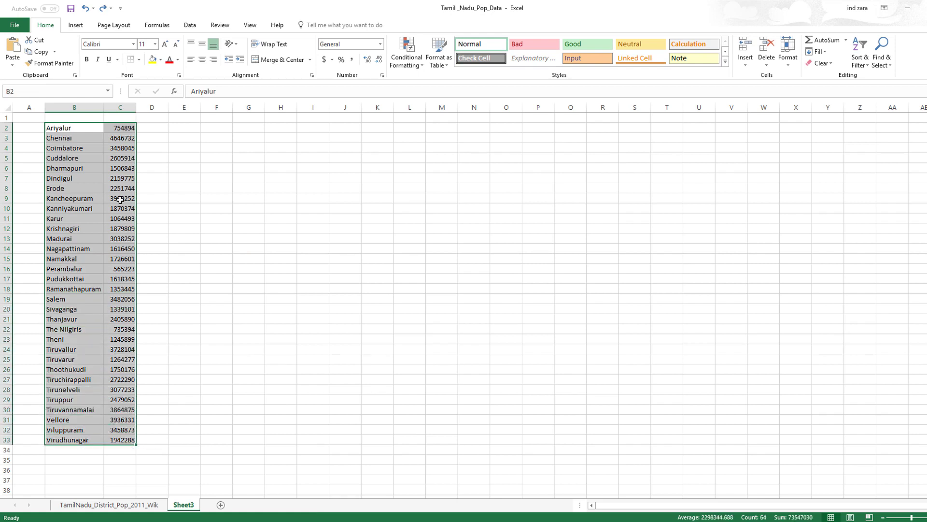
right_click(127, 147)
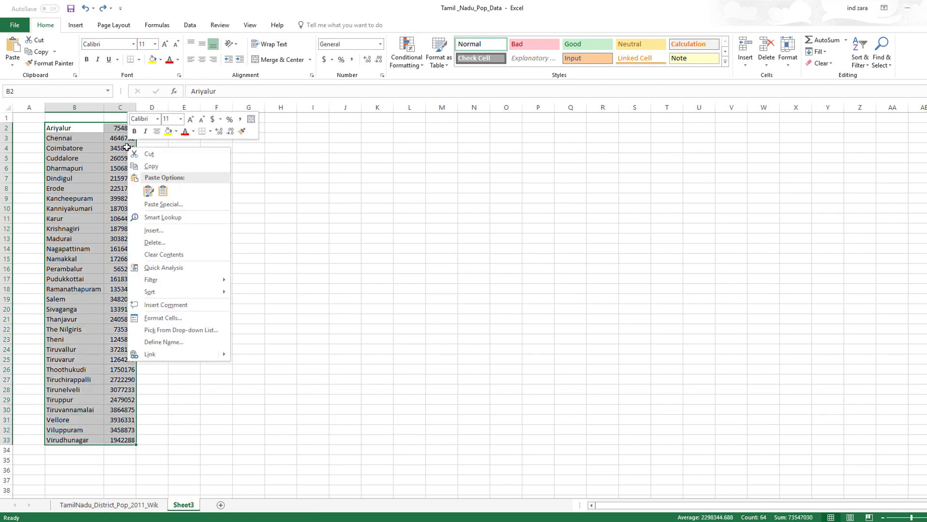
click(95, 166)
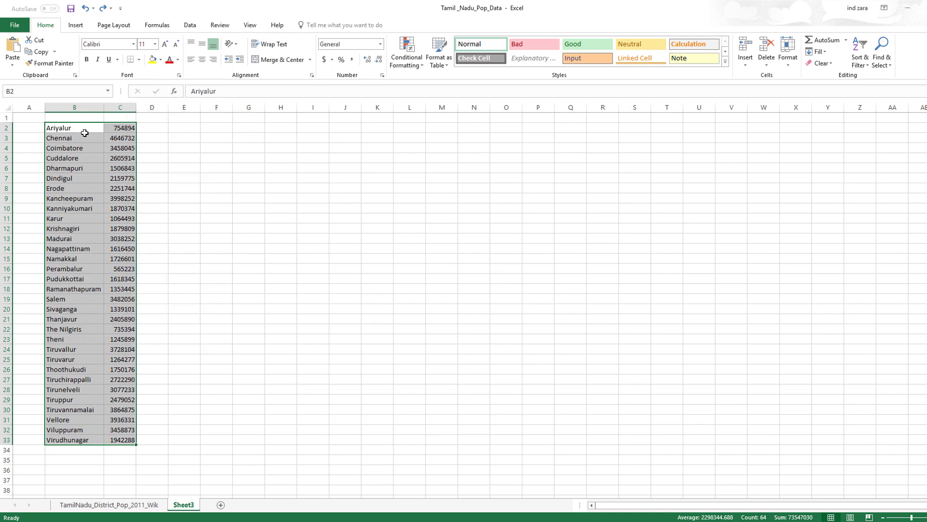
drag(85, 131, 115, 436)
right_click(97, 153)
click(120, 174)
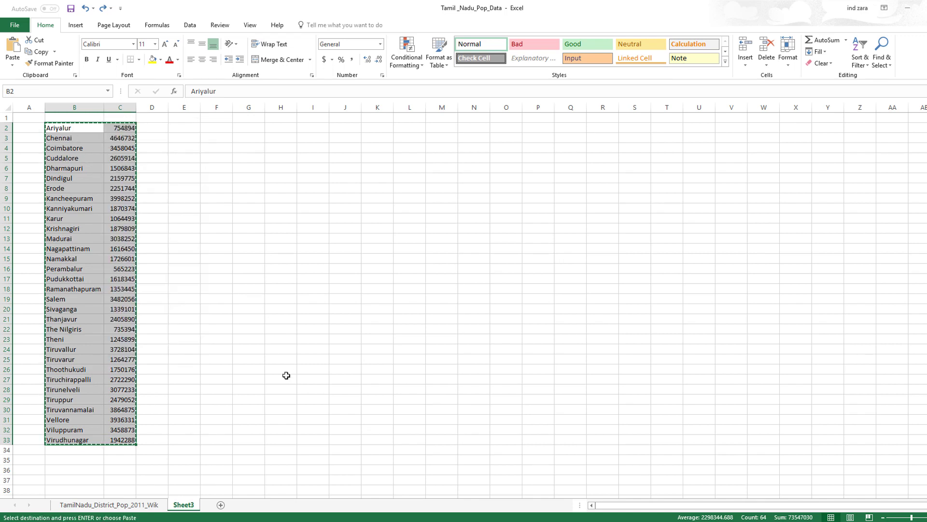
Return to the Tamil_Nadu workbook and paste the copied data as values into the data table starting at cell D4
mouse_move(283, 520)
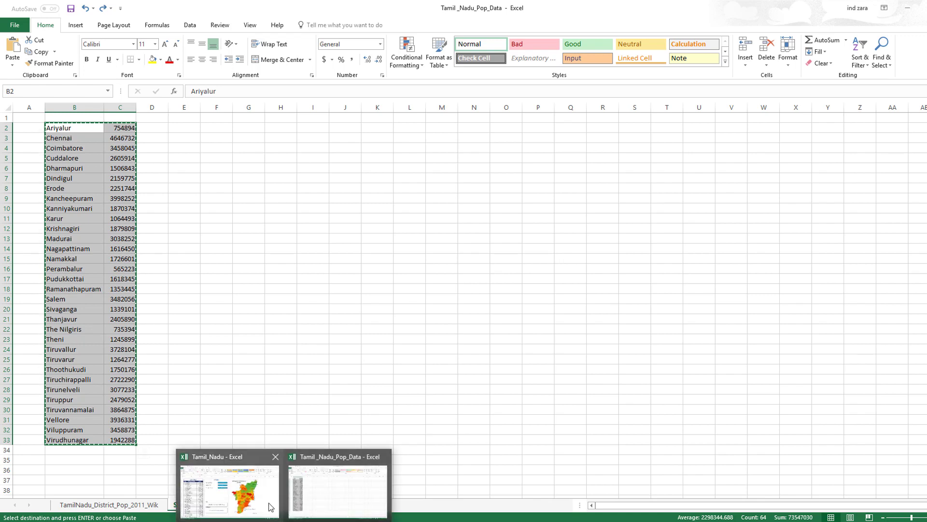
click(229, 487)
right_click(134, 168)
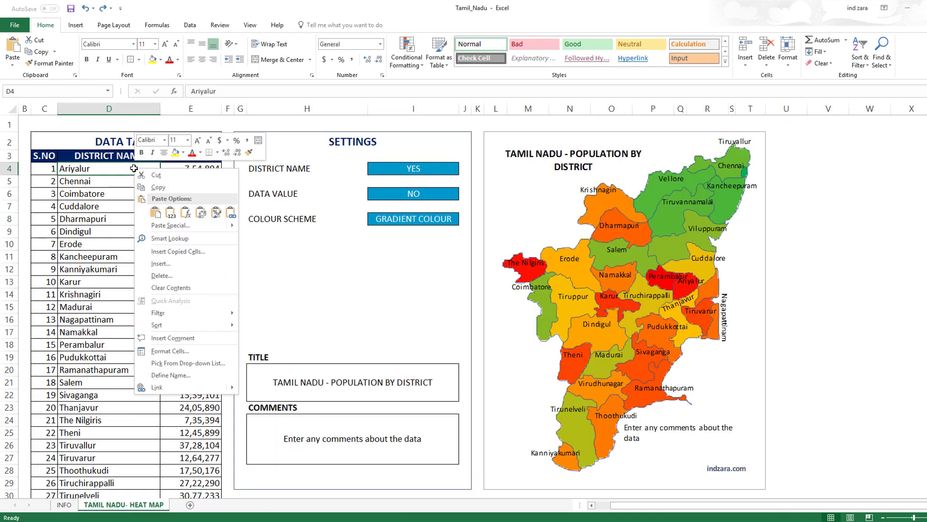
click(112, 169)
right_click(112, 168)
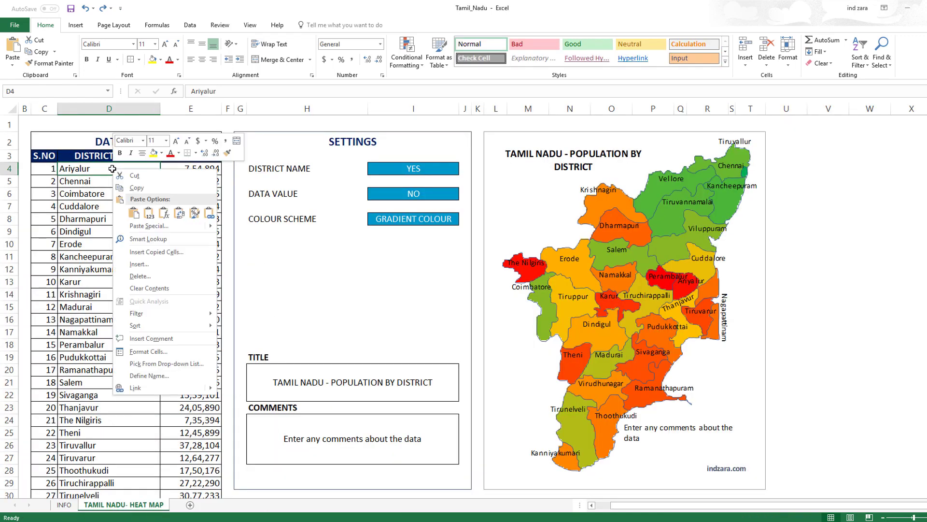
click(150, 218)
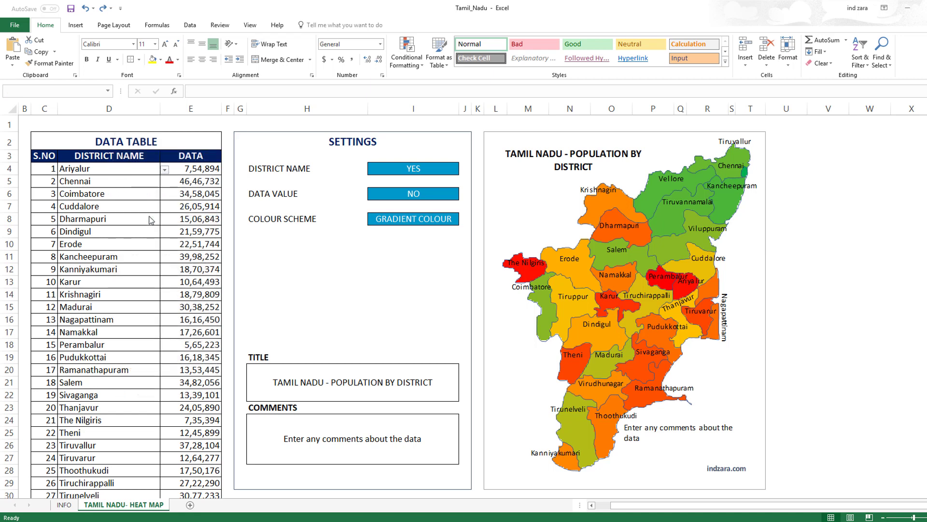
key(ctrl+v)
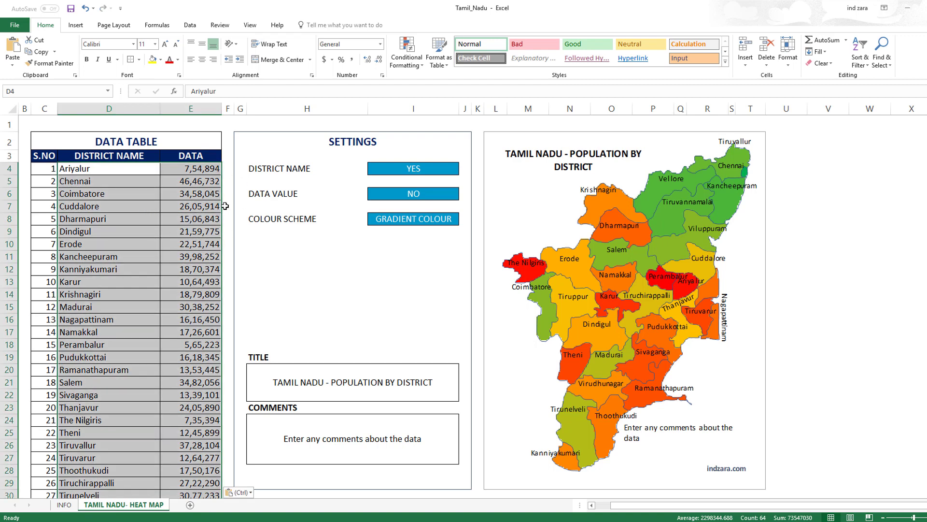
click(182, 191)
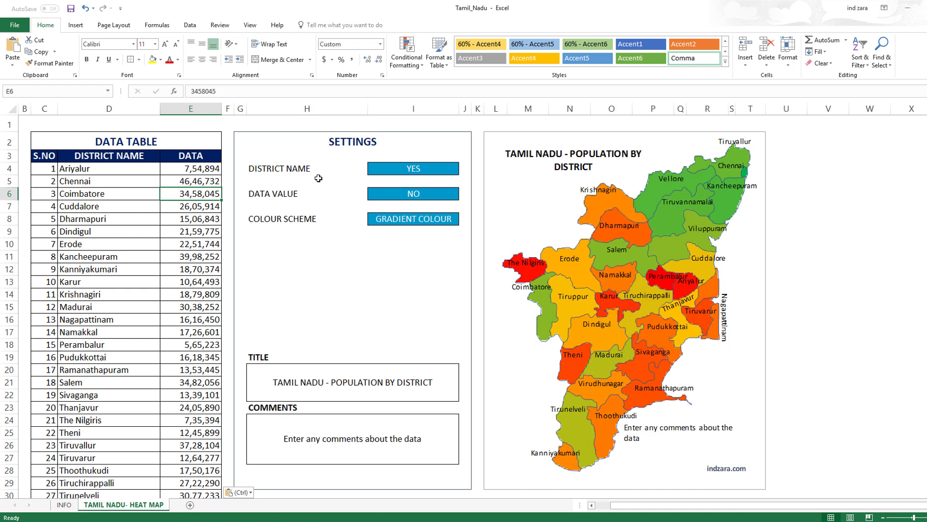
Set the District Name setting to NO to hide the district labels on the map
click(414, 172)
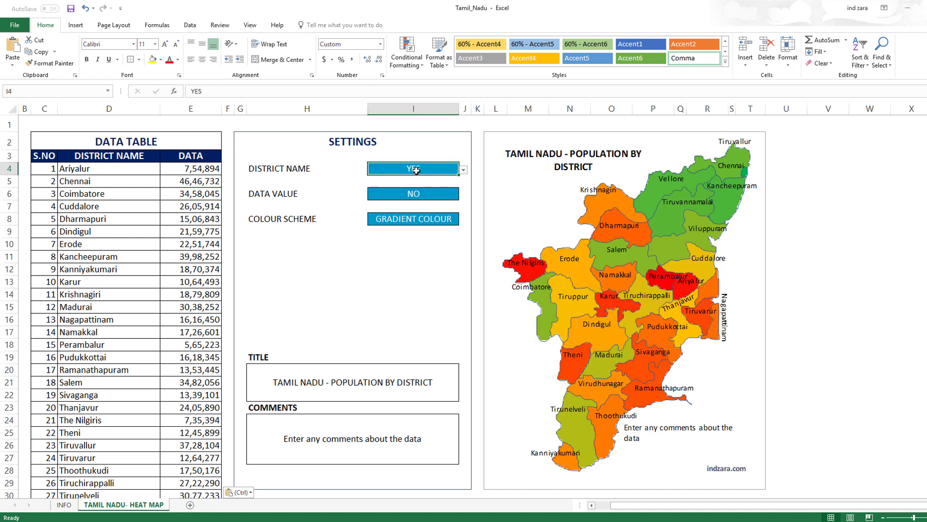
click(463, 170)
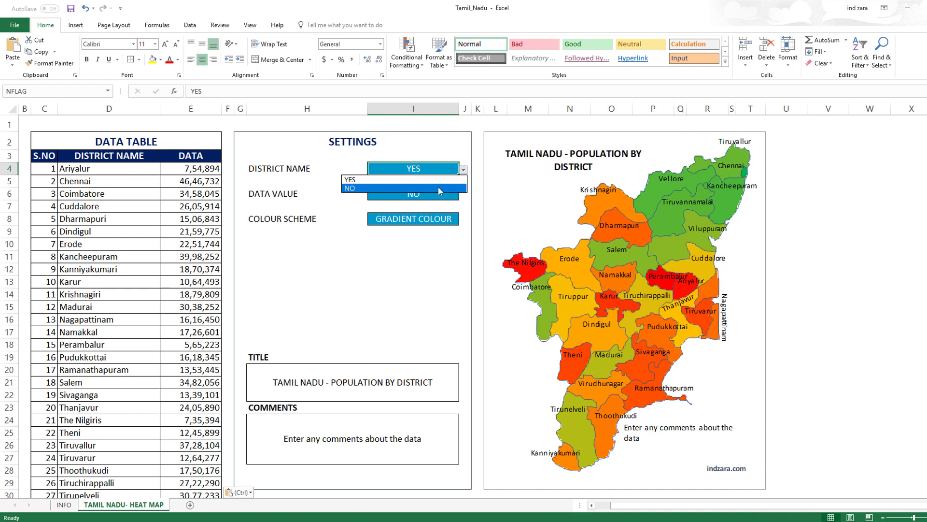
click(441, 189)
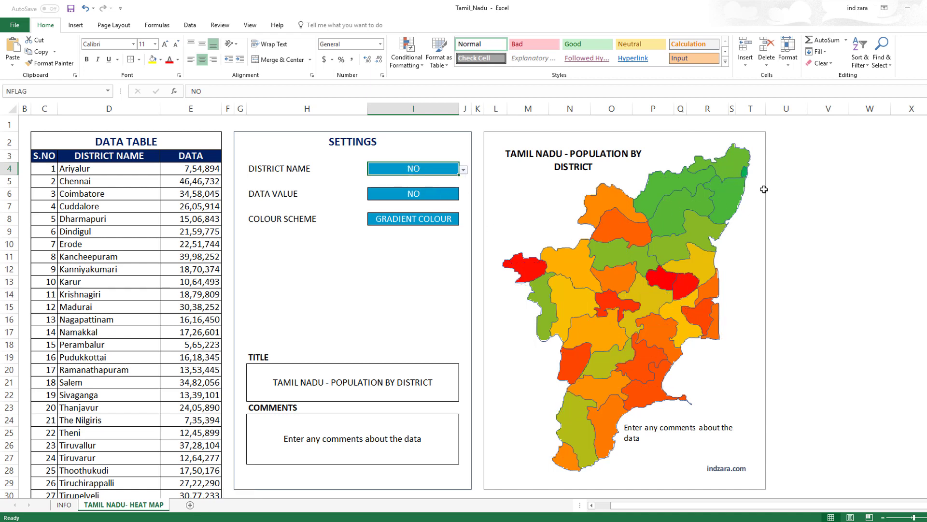
Set both the Data Value and District Name settings to YES so the map shows values and names
click(449, 196)
click(463, 195)
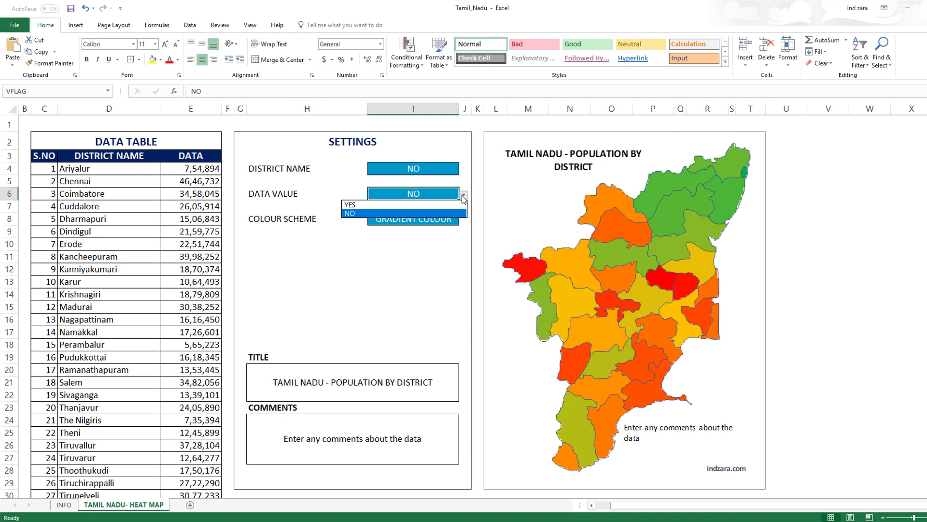
click(447, 206)
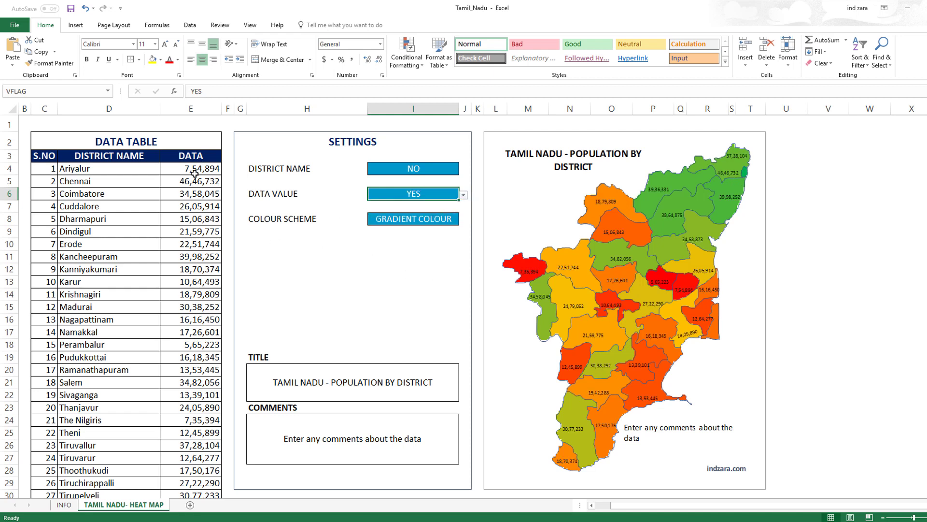
click(456, 170)
click(464, 169)
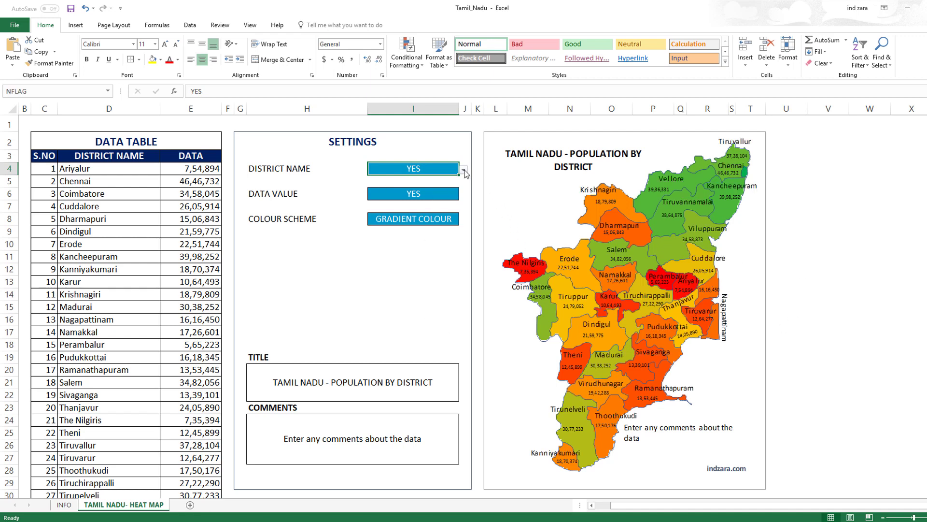
Set the Data Value setting to NO to hide the population figures on the map
drag(190, 169, 189, 253)
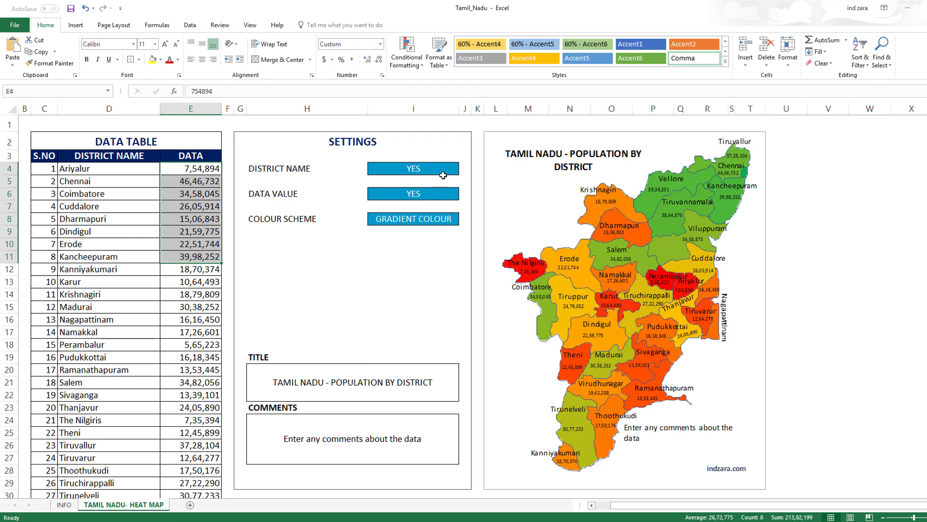
click(449, 193)
click(463, 195)
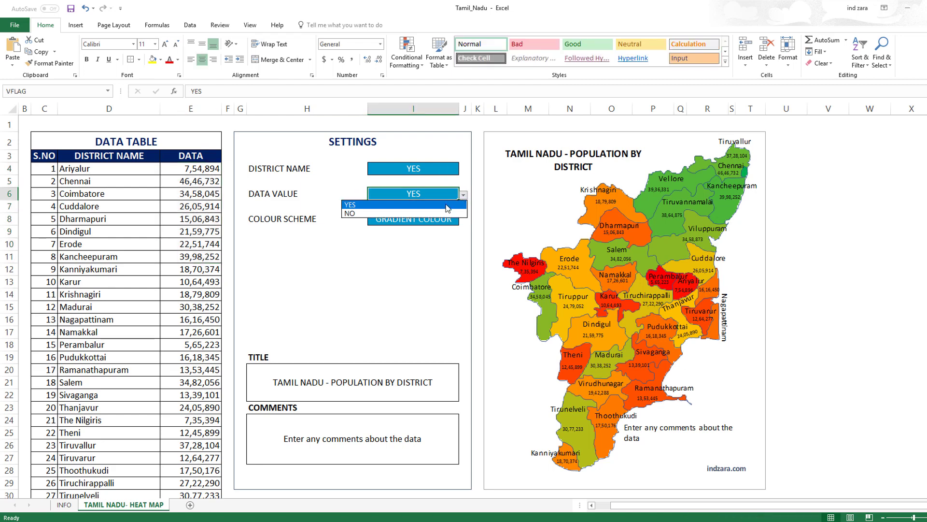
click(434, 204)
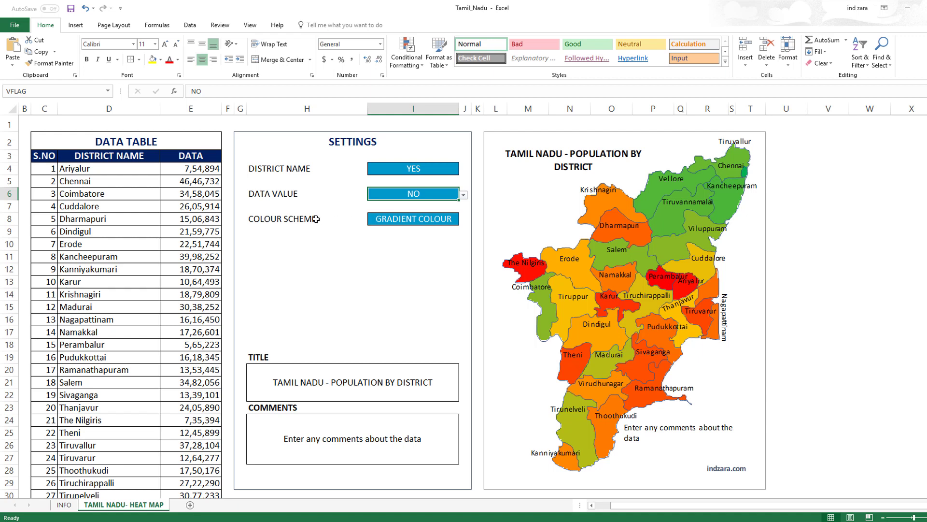
Open the Graded Color Scale rule from the MAP sheet's conditional formatting rules for editing
click(397, 220)
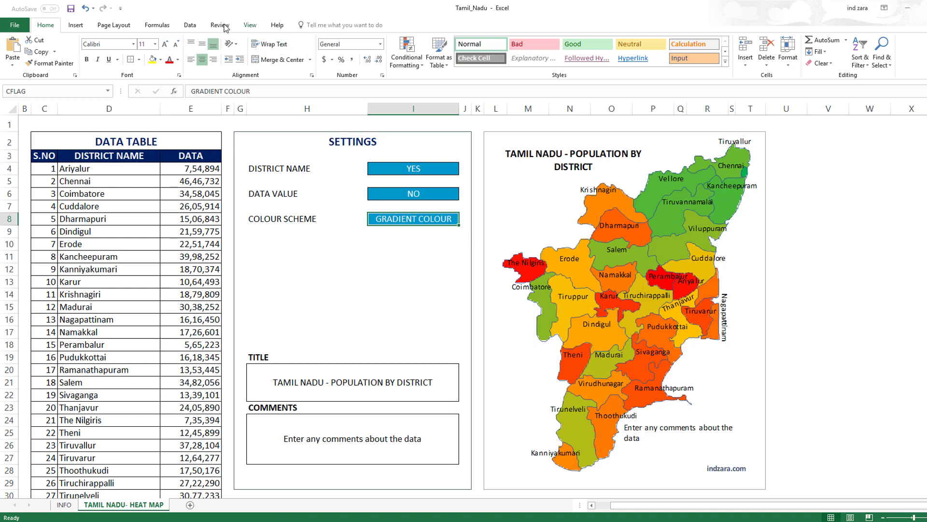
click(407, 54)
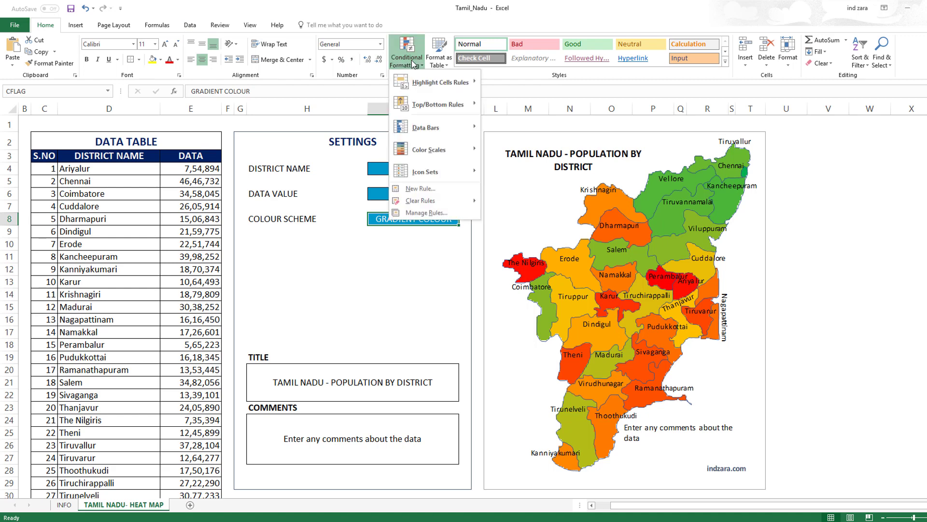
click(436, 212)
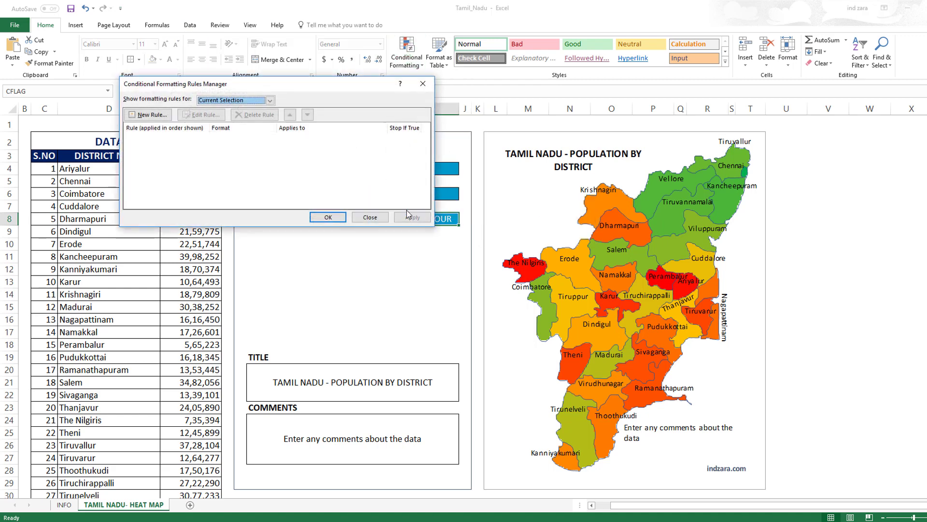
click(265, 102)
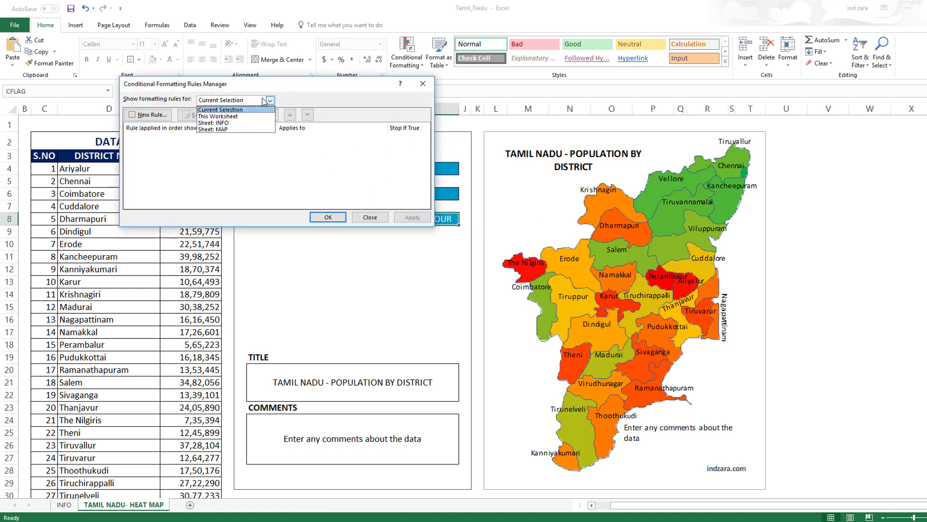
click(239, 128)
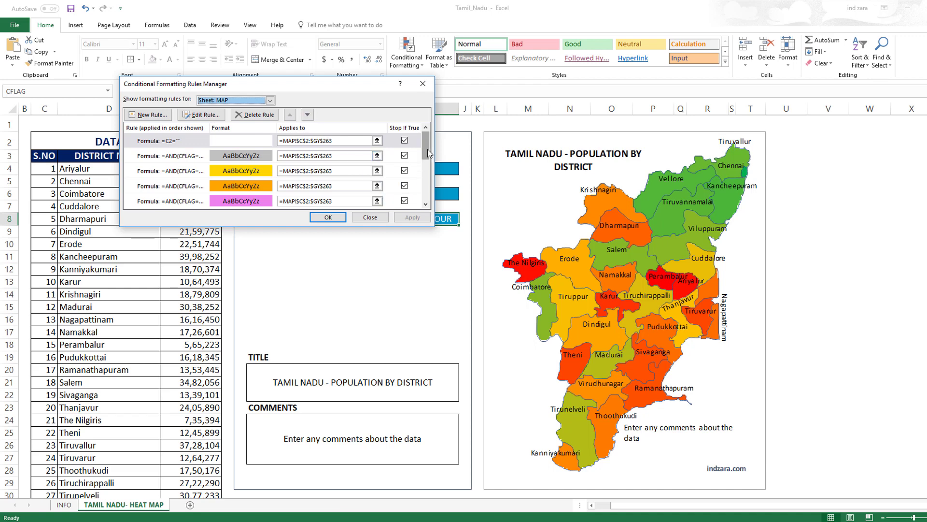
drag(427, 149, 427, 188)
click(153, 187)
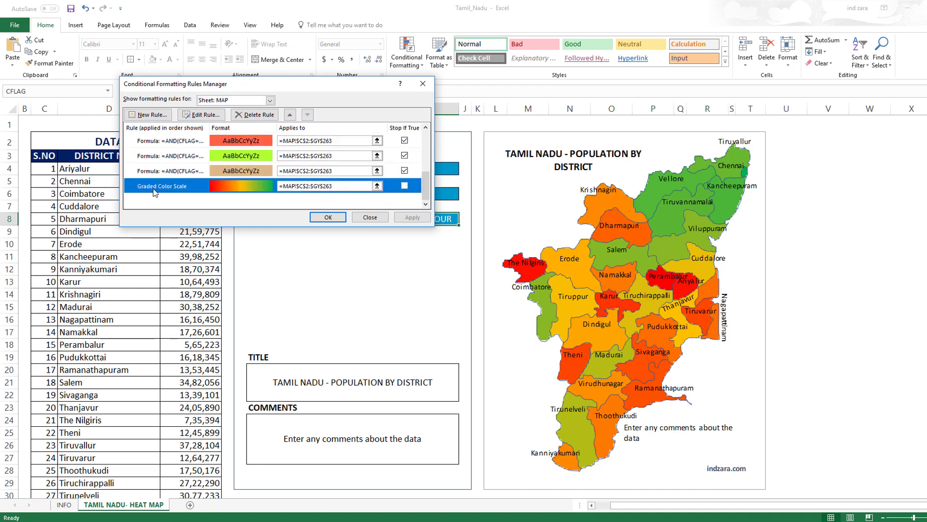
click(199, 115)
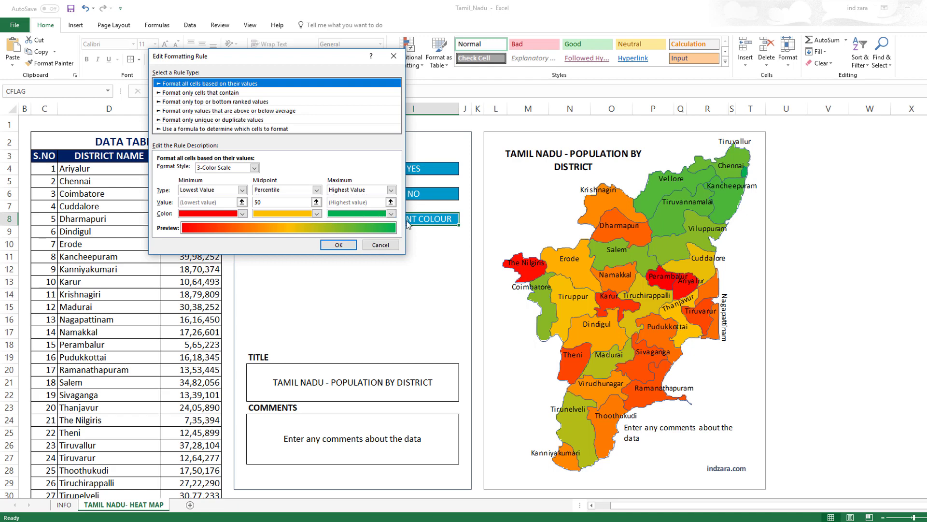
Review the minimum, midpoint and maximum colour choices of the 3-Color Scale rule, then close the rules without saving changes
click(216, 216)
click(195, 297)
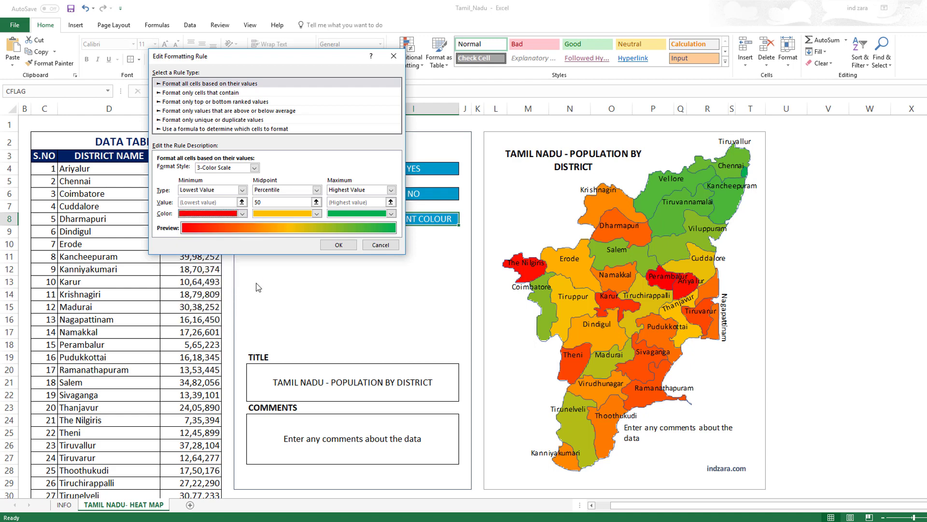
click(316, 214)
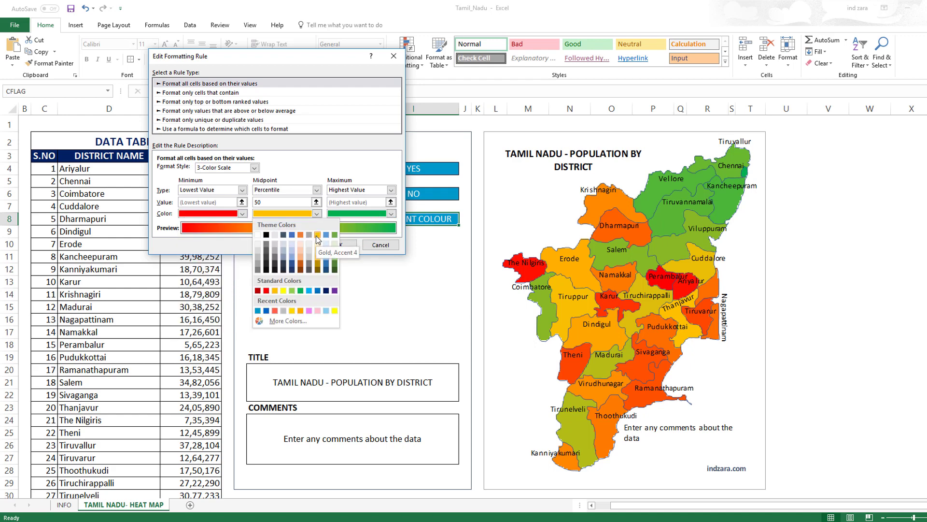
click(317, 236)
click(339, 213)
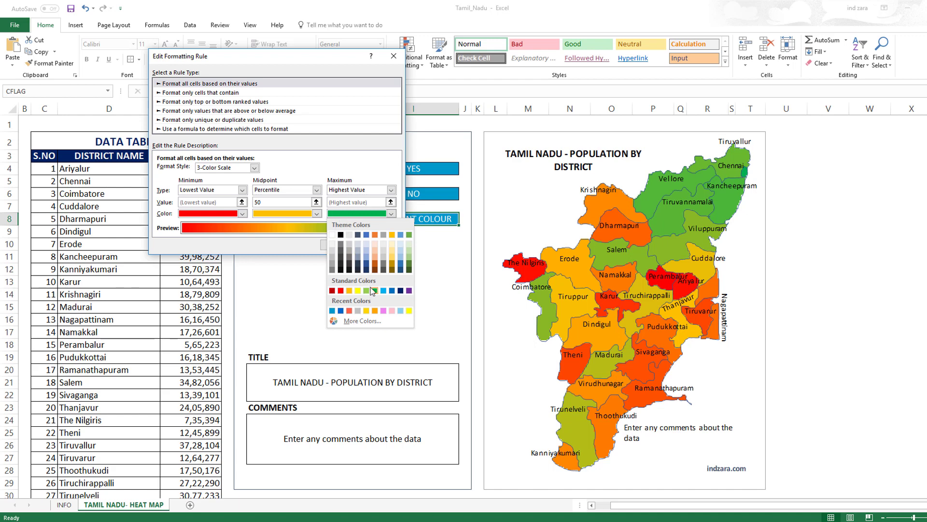
click(364, 157)
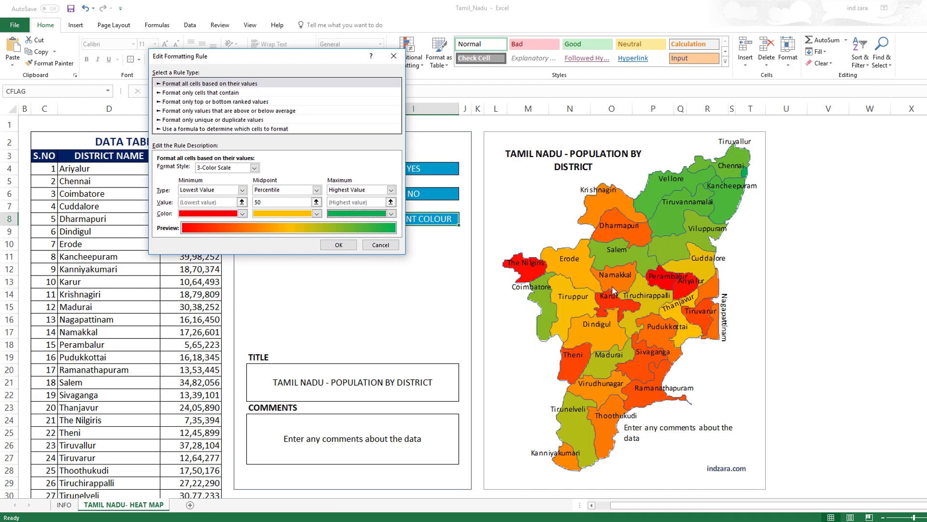
click(395, 247)
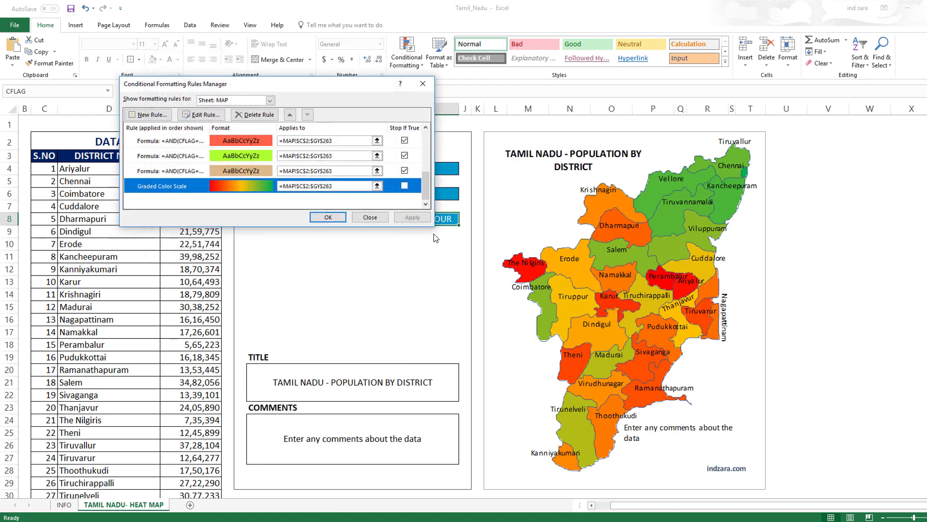
click(370, 217)
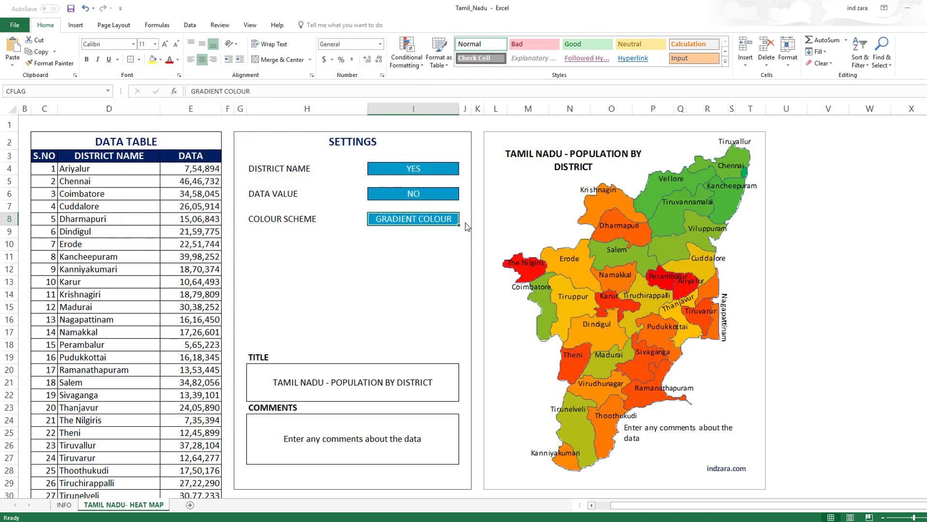
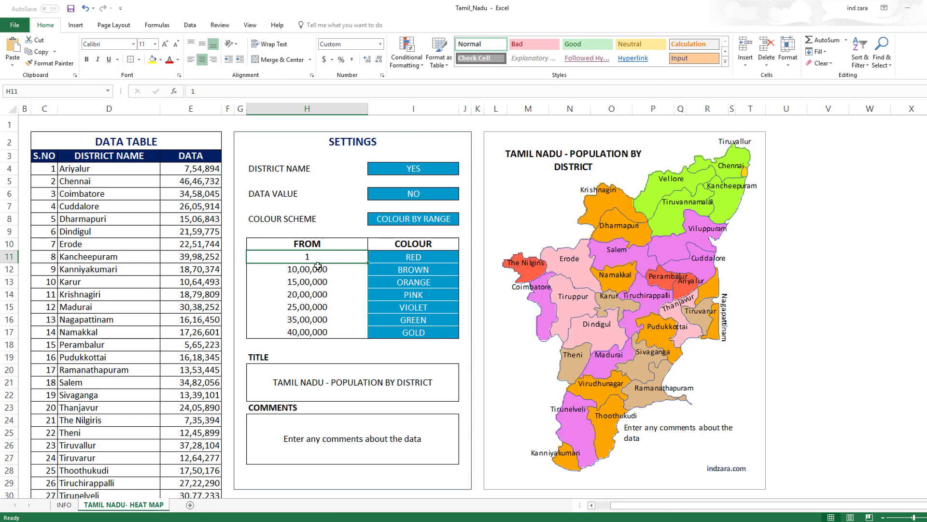
Examine how the range start values and their assigned colours in the settings table relate to the district data
click(400, 257)
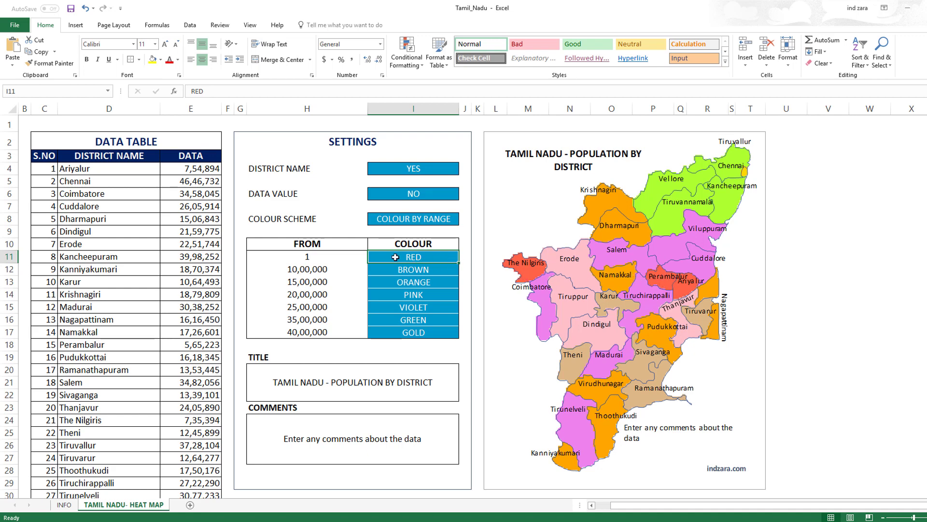
click(203, 168)
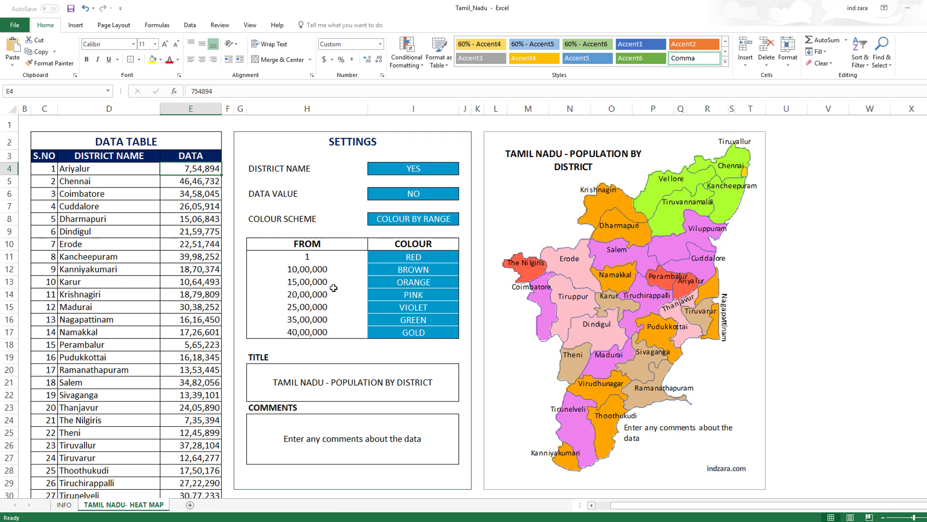
click(439, 270)
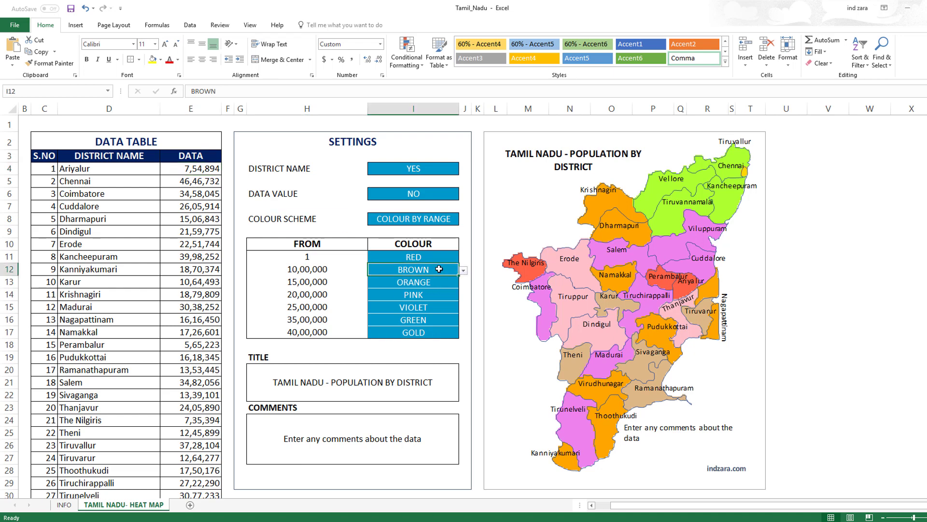
click(348, 283)
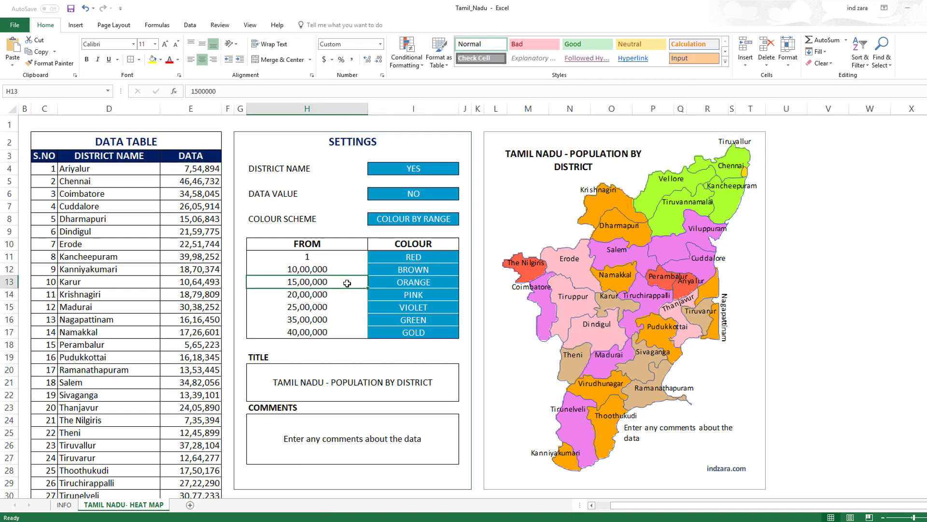
click(415, 283)
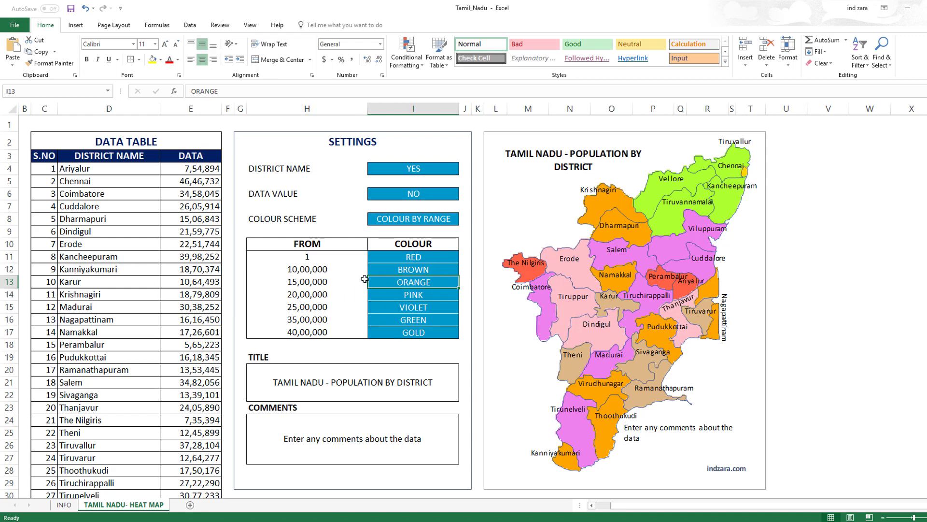
click(333, 333)
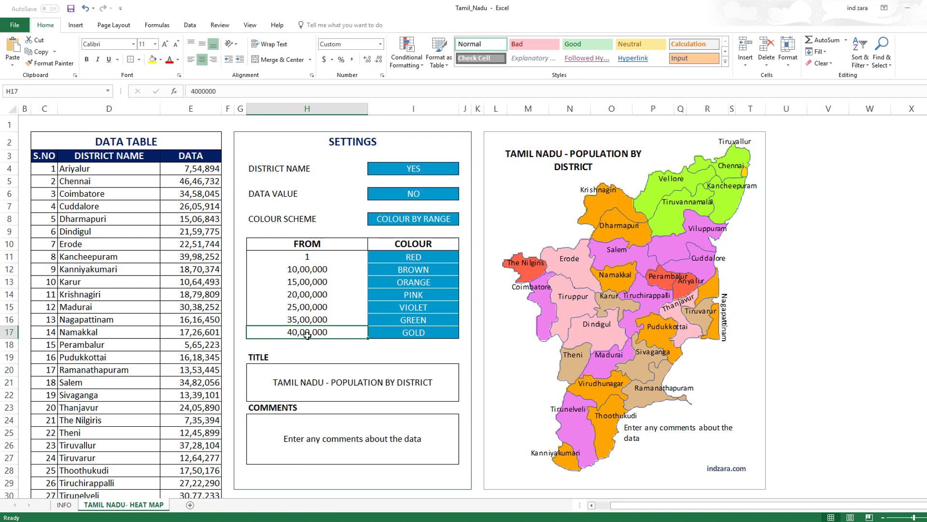
click(414, 333)
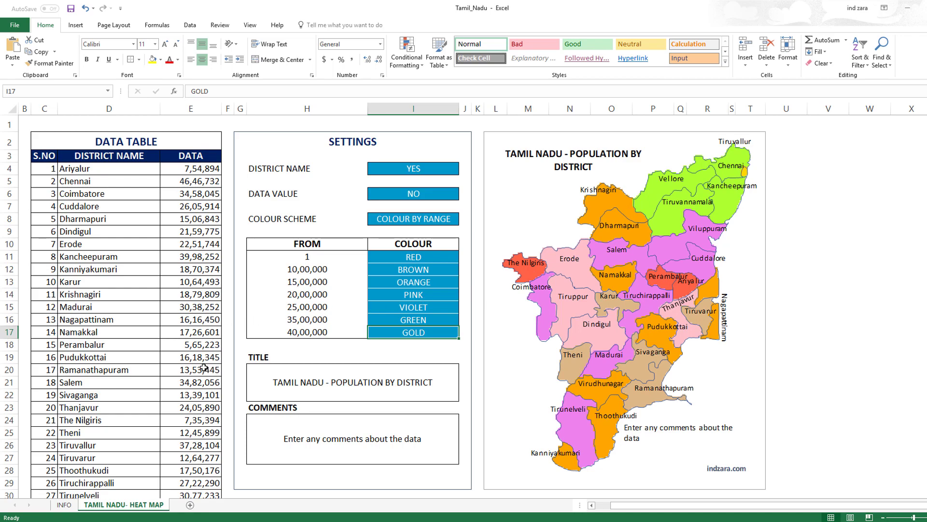
scroll(203, 367, down, 2)
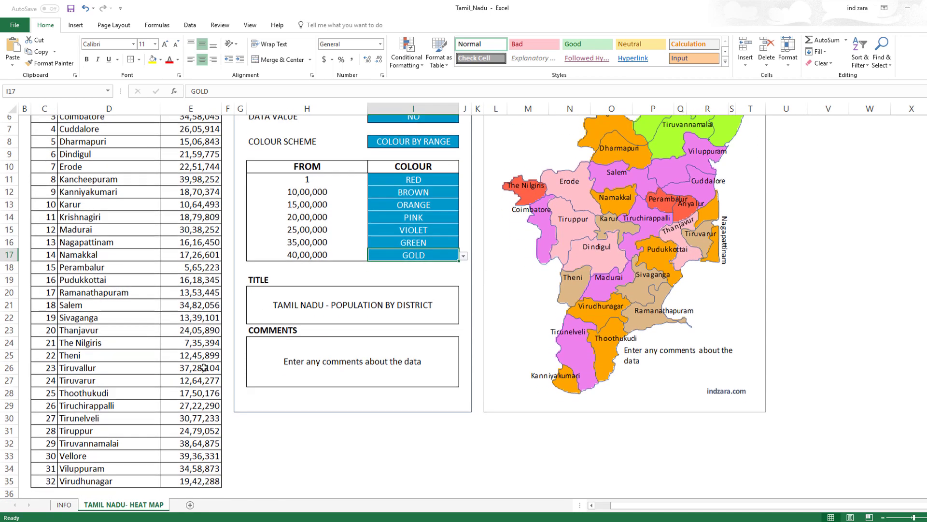
scroll(203, 367, up, 2)
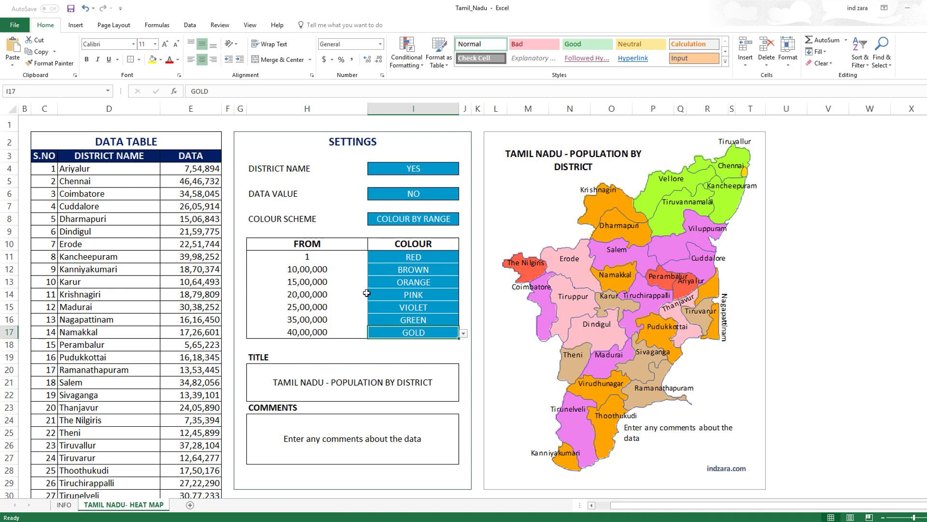
Set the start value of the second colour range, in cell H12, to 5,00,000
scroll(445, 265, up, 1)
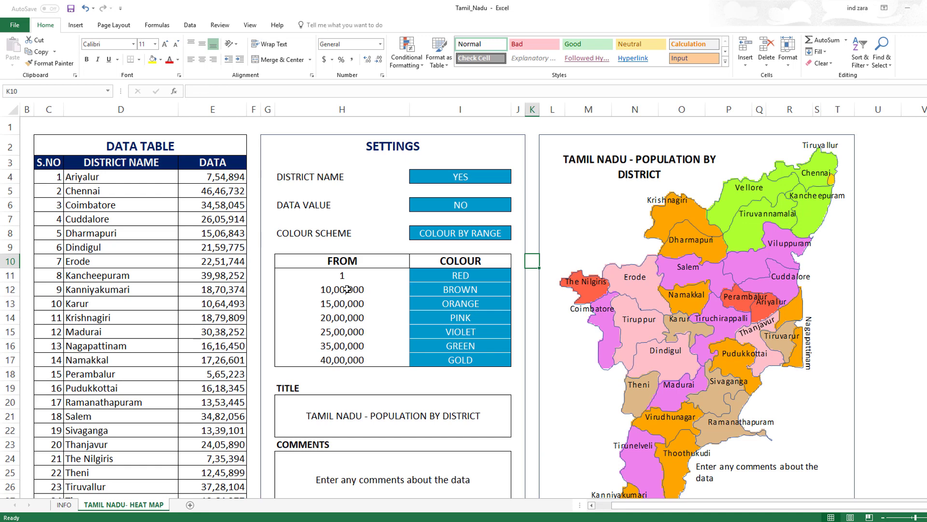
click(347, 289)
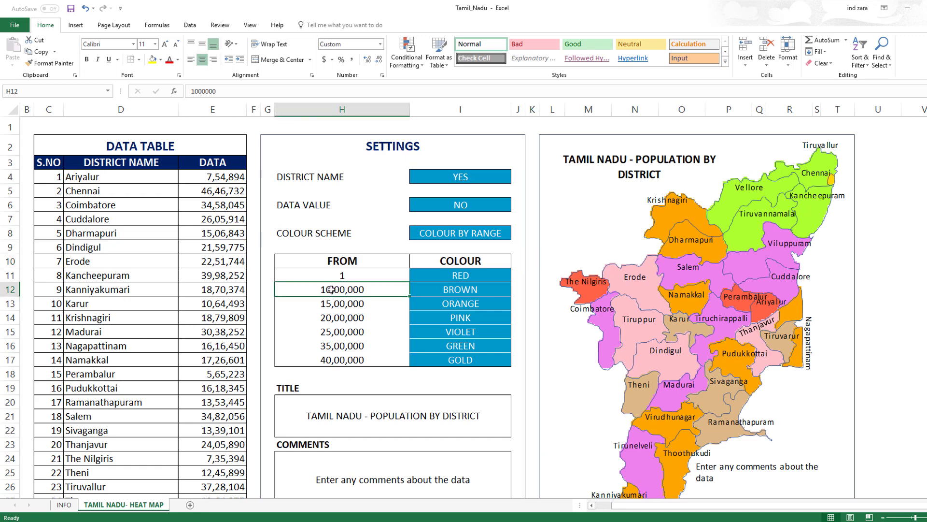
double_click(338, 289)
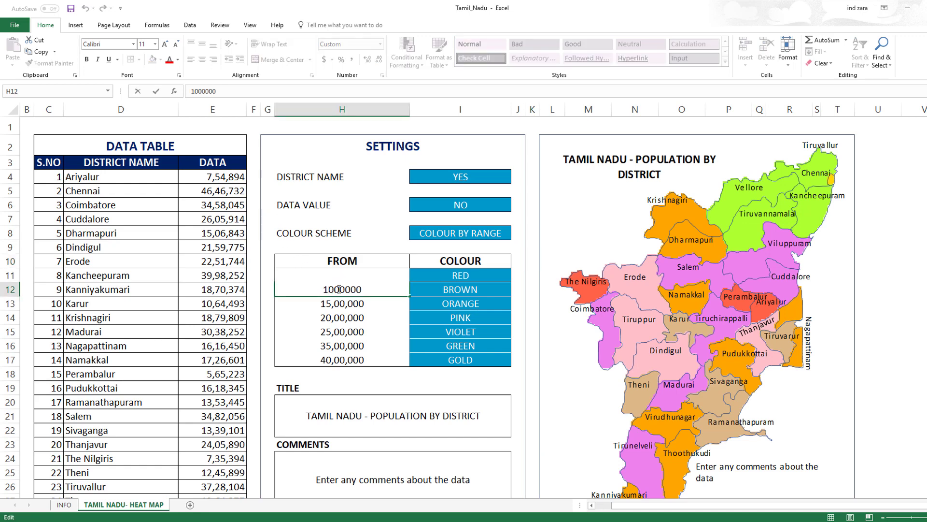
key(BackSpace)
key(BackSpace)
text(5)
key(Return)
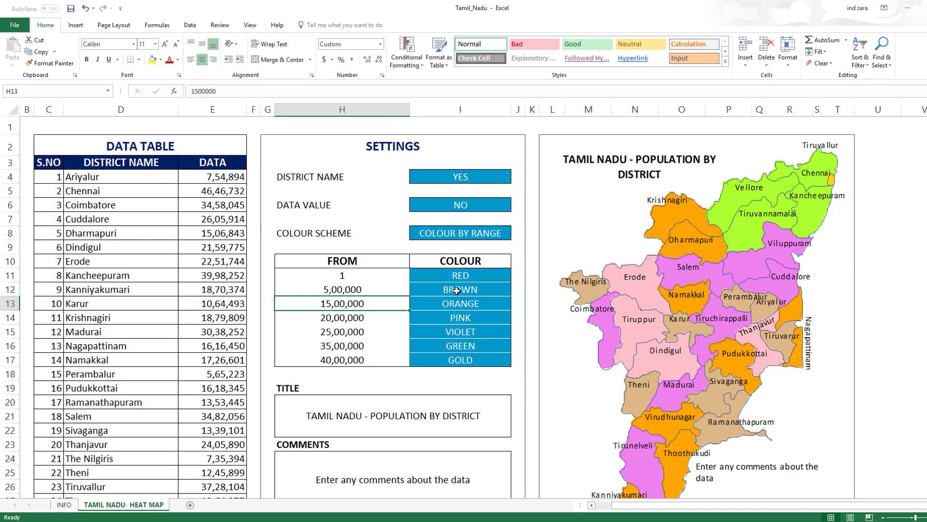
Set the colour of the range starting at 5,00,000 to YELLOW
click(352, 289)
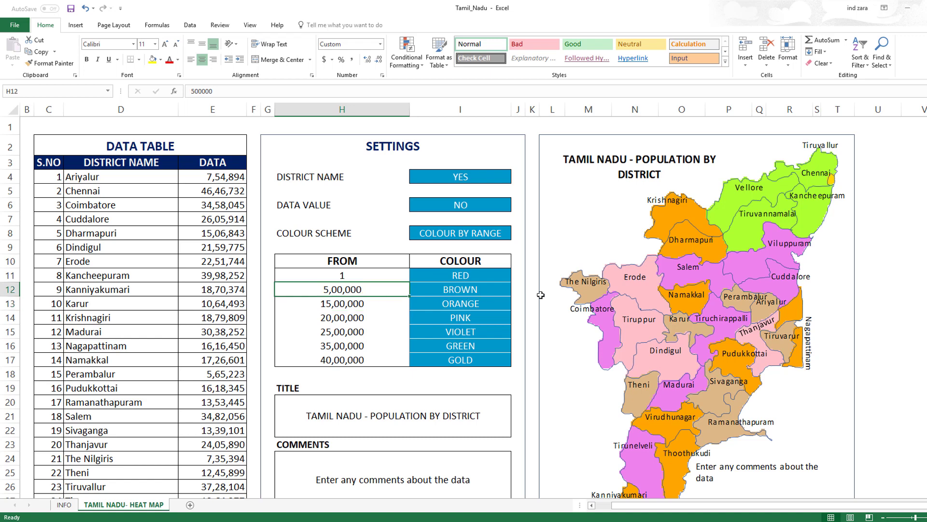
click(505, 291)
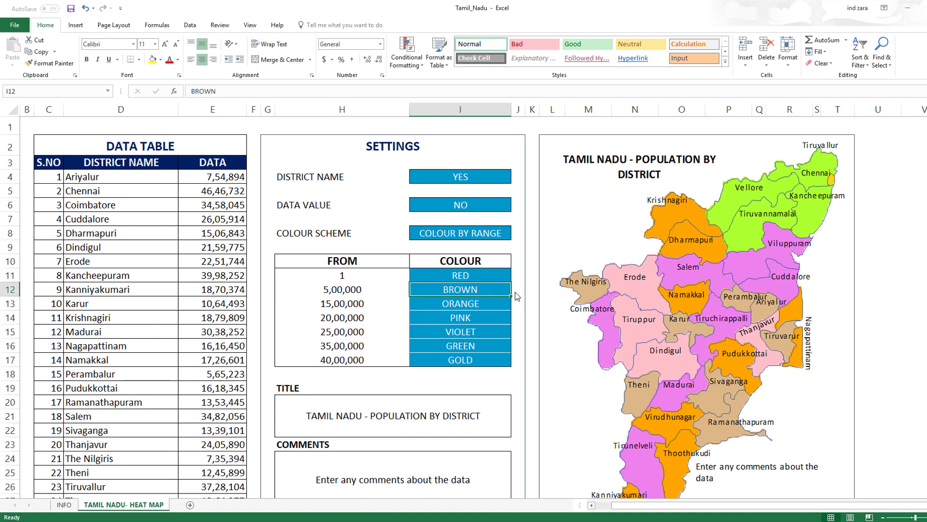
click(516, 292)
scroll(516, 318, up, 1)
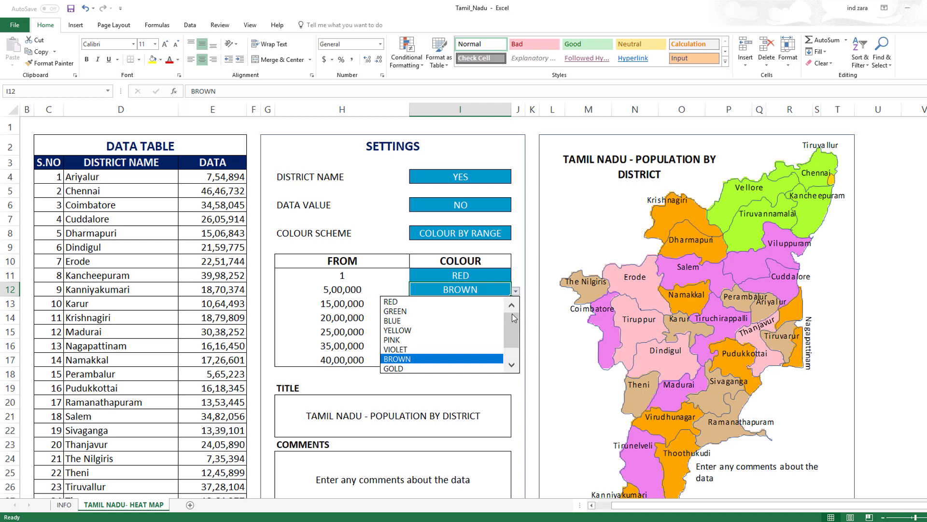
mouse_move(519, 327)
mouse_down()
mouse_move(518, 338)
mouse_move(514, 319)
mouse_up()
click(424, 326)
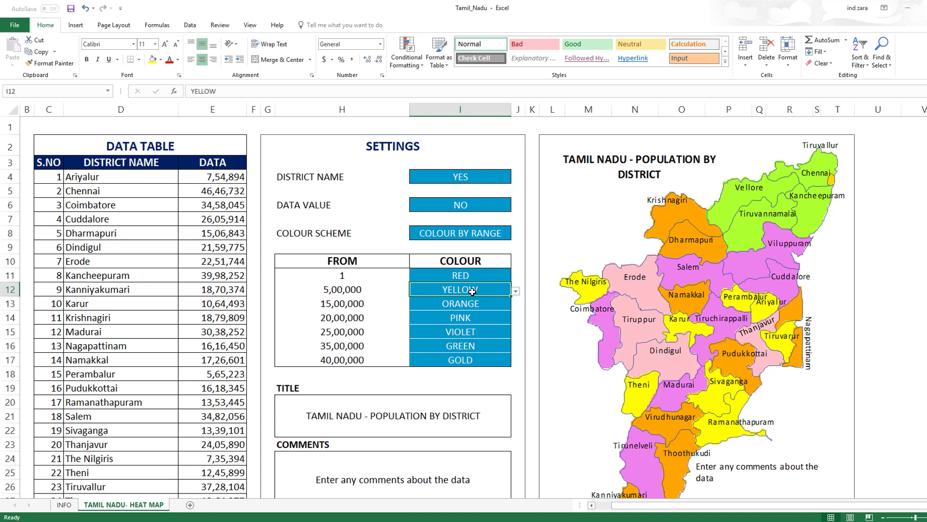
click(353, 290)
click(353, 302)
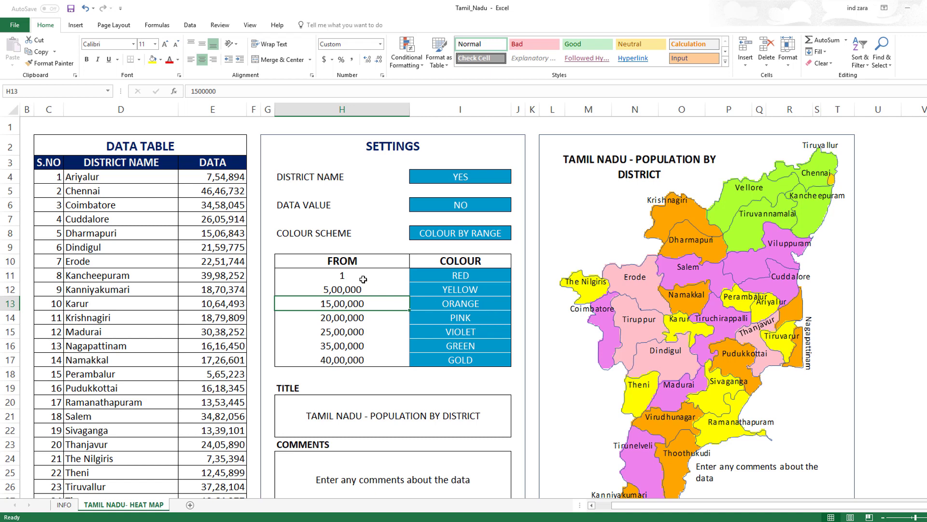
Clear the start values of the third to seventh colour ranges, in cells H13 to H17
drag(363, 278, 363, 360)
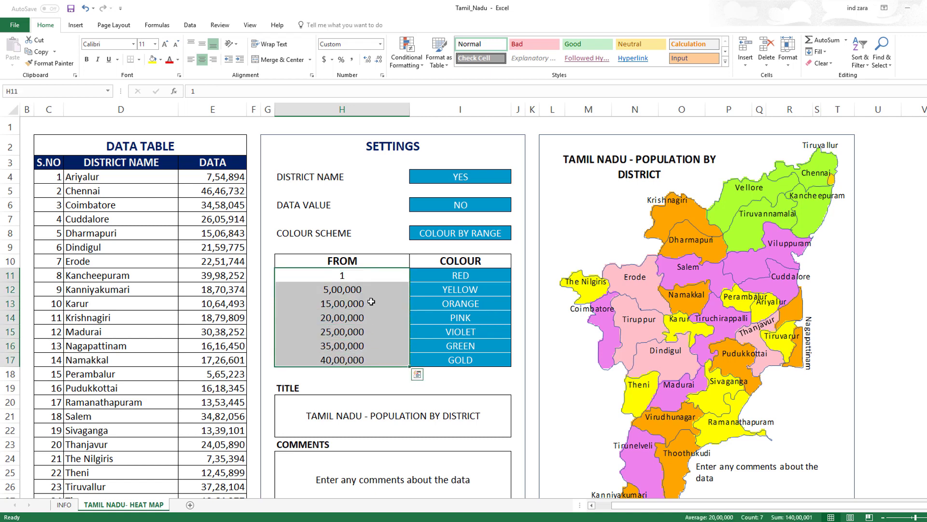
click(376, 355)
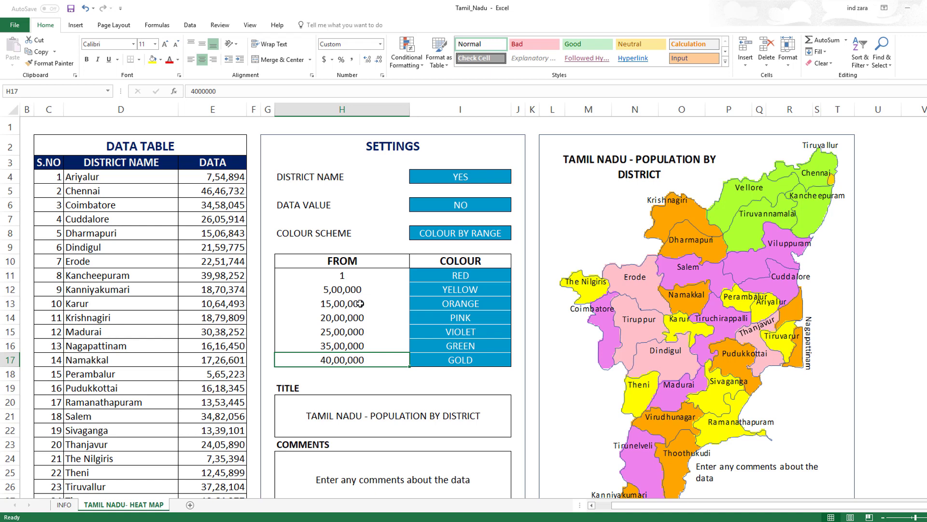
drag(360, 304, 364, 356)
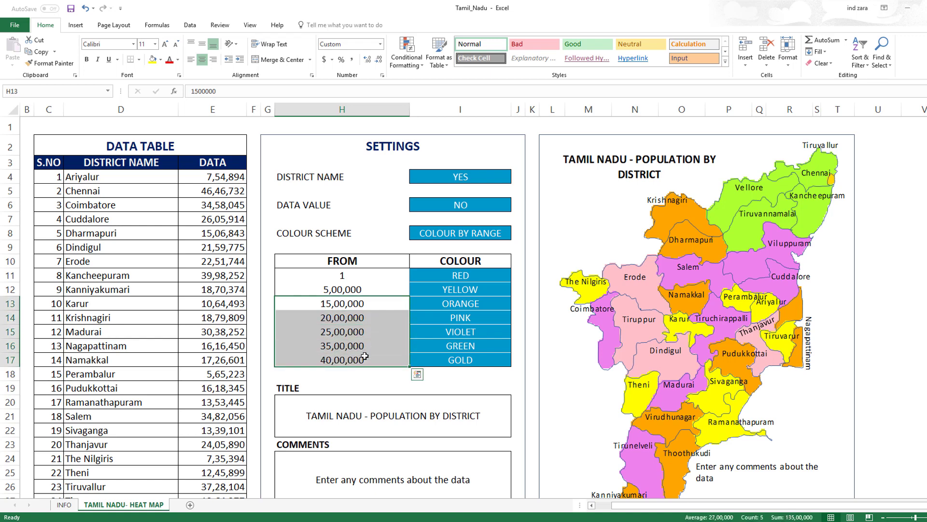
key(Delete)
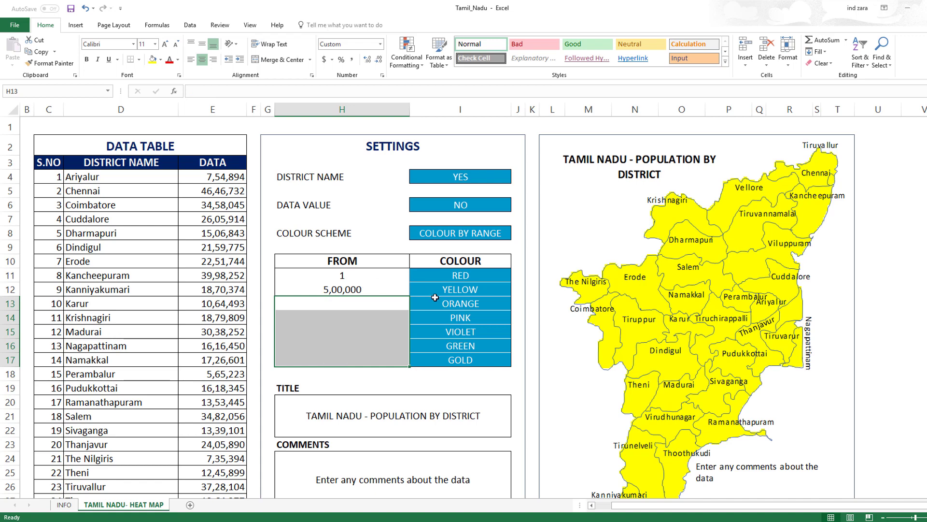
Set the colour of the range starting at 5,00,000 to BLUE, then reopen its colour choices and leave without picking another
click(373, 291)
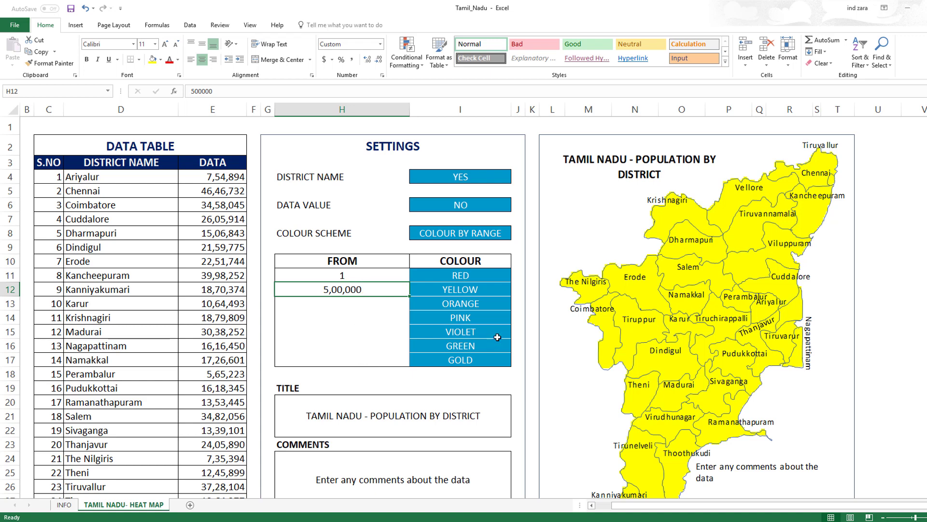
click(502, 292)
click(514, 292)
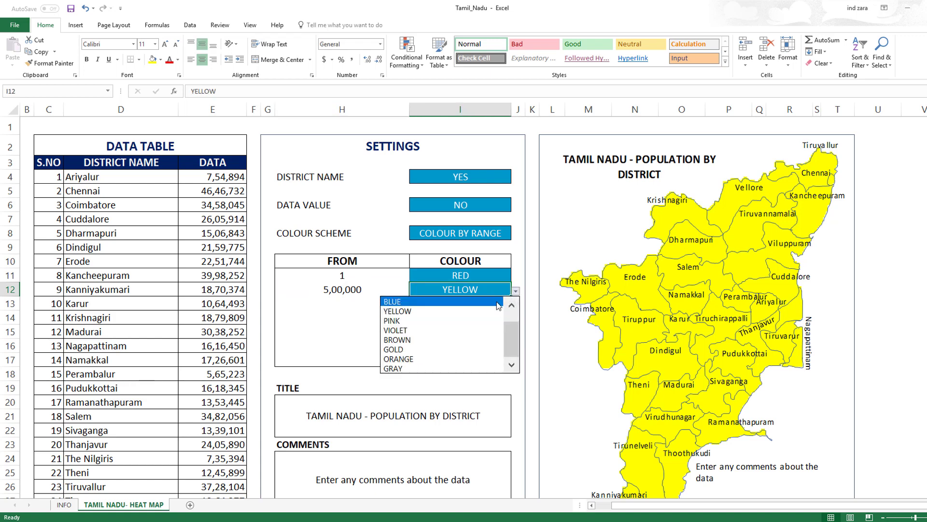
click(497, 302)
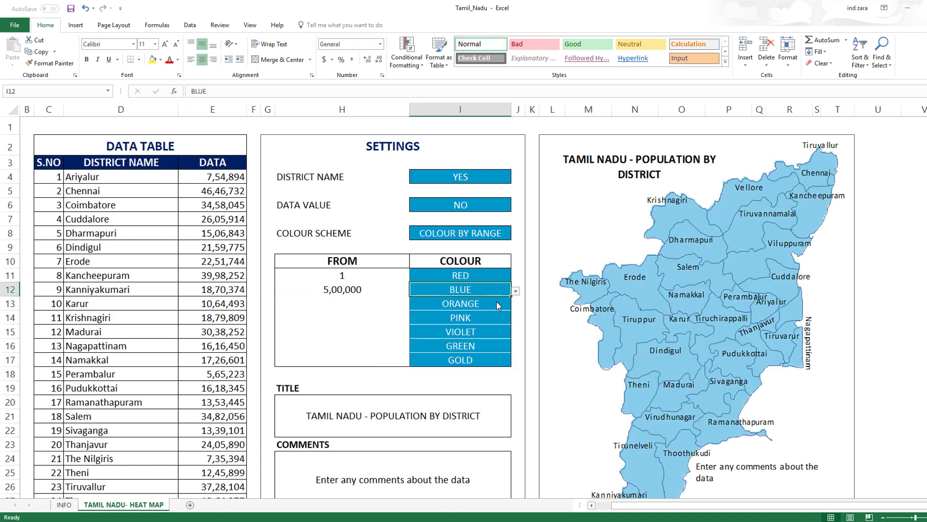
click(516, 291)
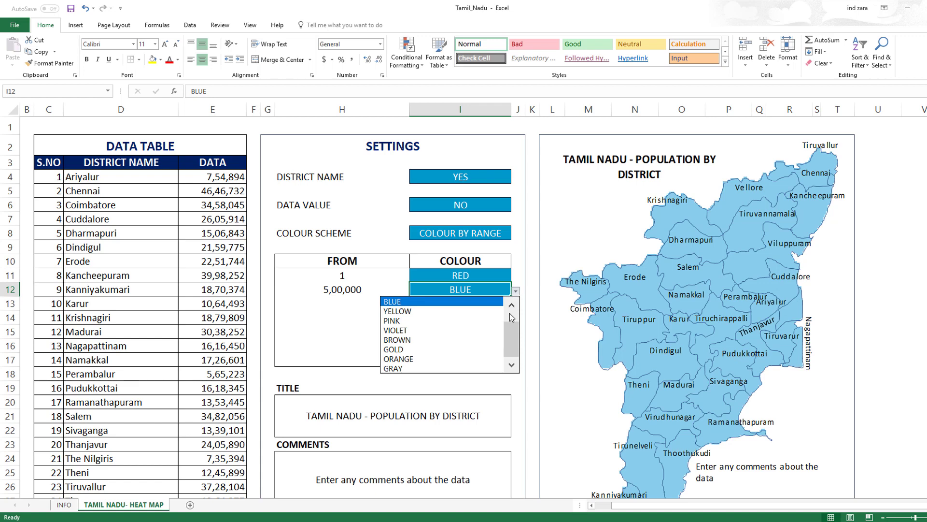
scroll(511, 315, up, 1)
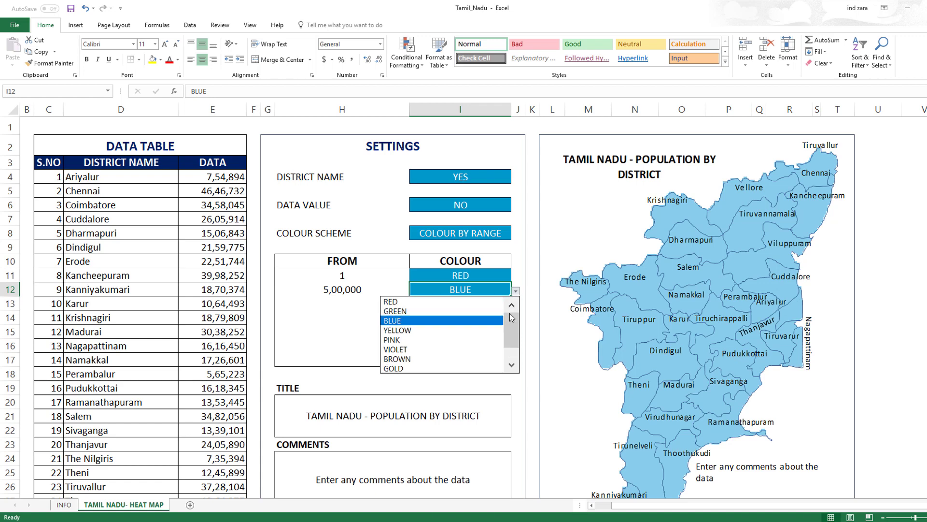
click(496, 287)
Undo the recent settings changes until the cleared range start values and the second range's BROWN colour are restored
key(ctrl+z)
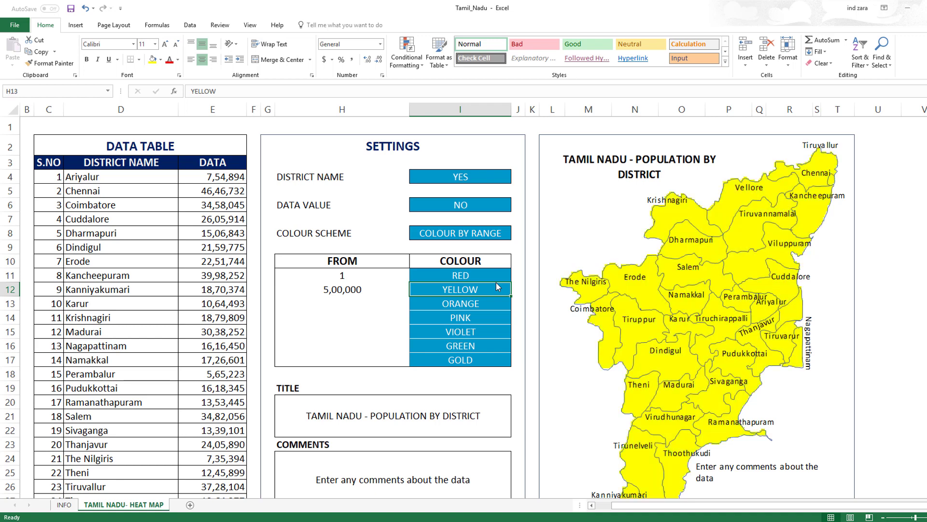
key(ctrl+z)
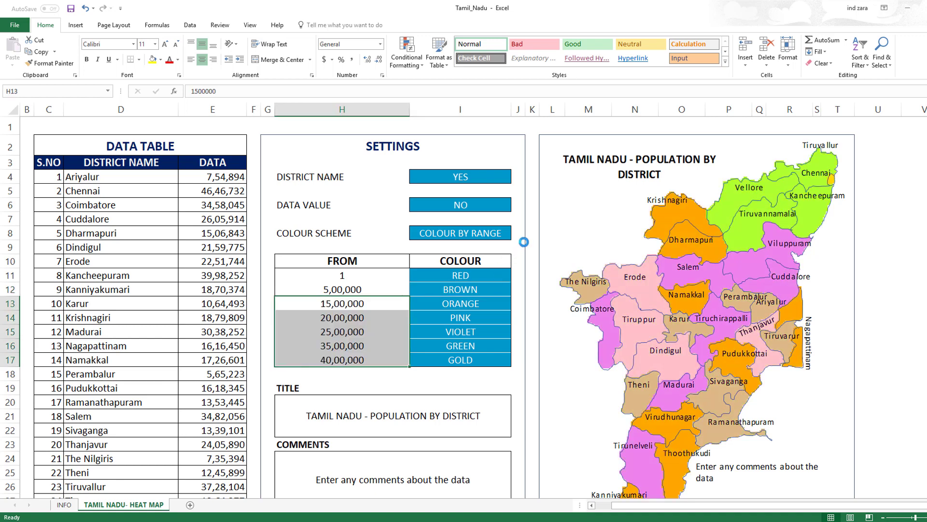
click(521, 245)
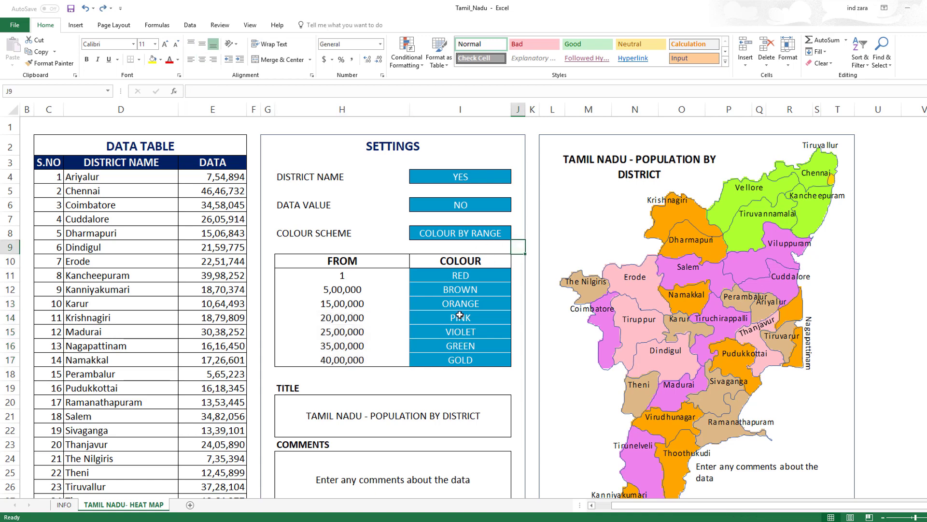
Review the colours available for the range starting at 5,00,000 without changing the selection
click(469, 280)
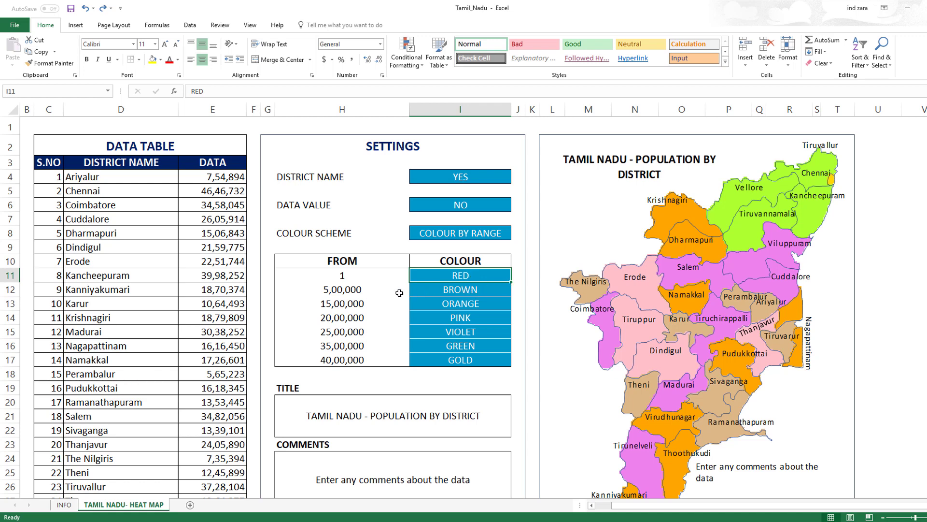
click(507, 289)
click(516, 290)
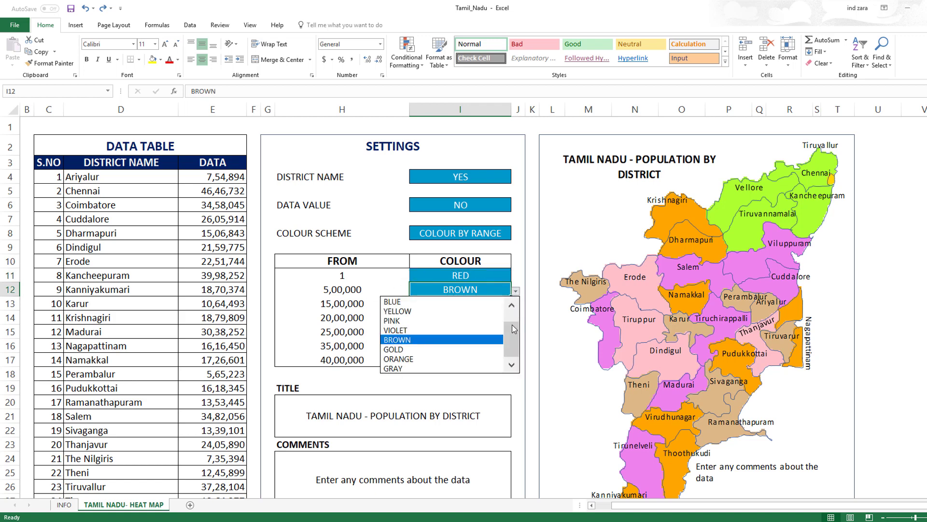
drag(513, 328, 513, 313)
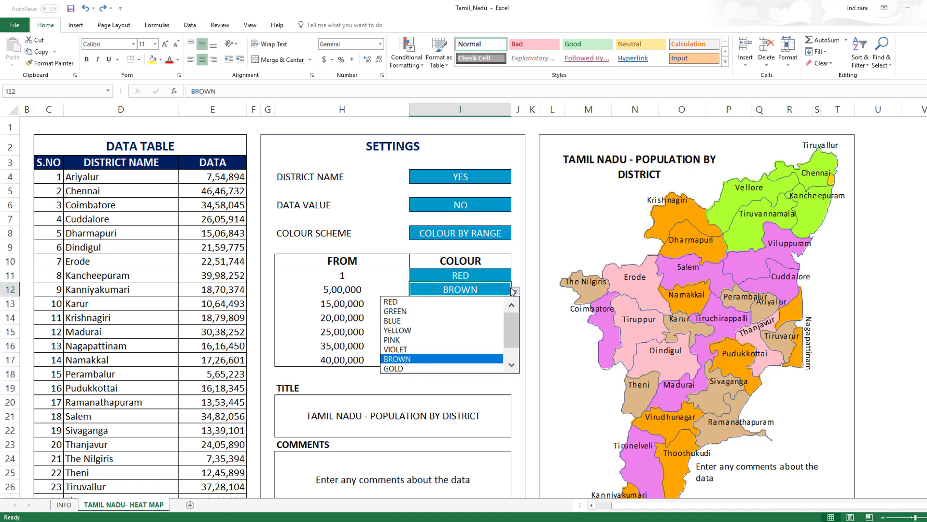
click(515, 290)
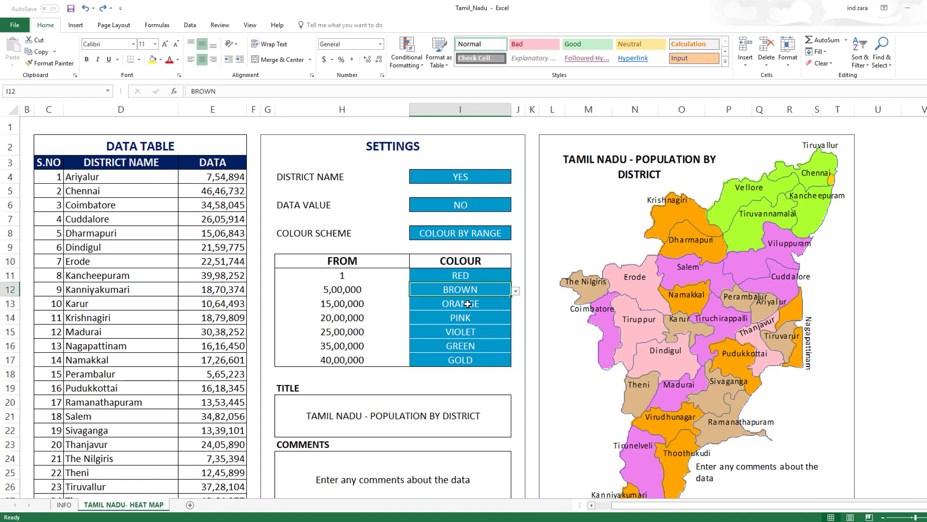
Clear the placeholder text from the comments cell below the map title setting
scroll(438, 358, down, 1)
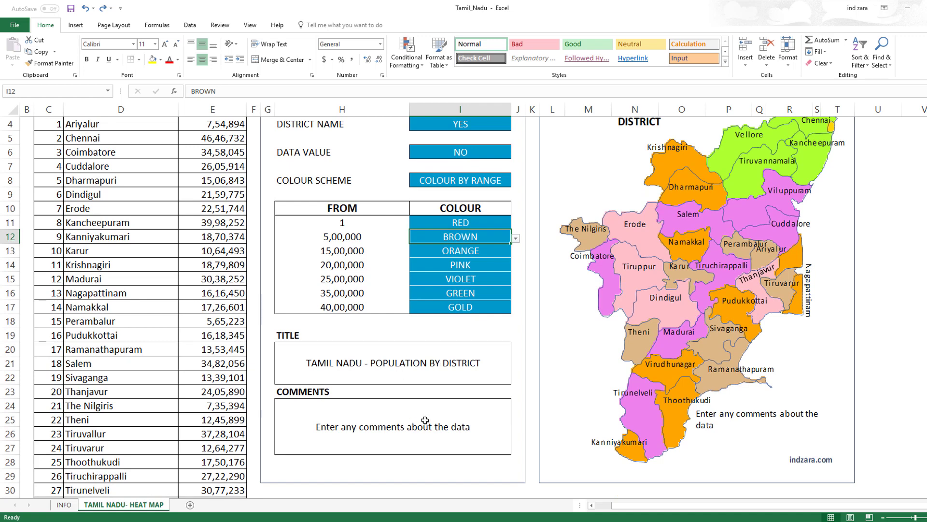
scroll(593, 352, up, 1)
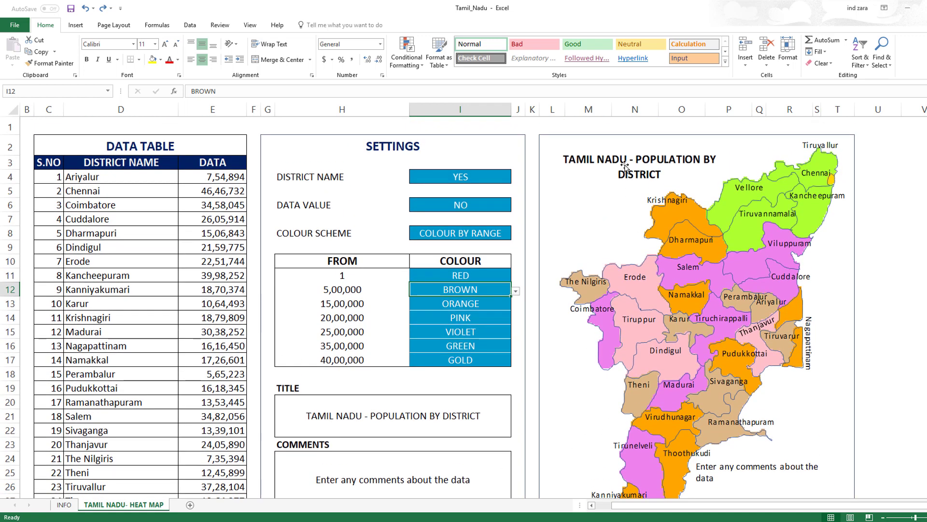
scroll(483, 379, down, 1)
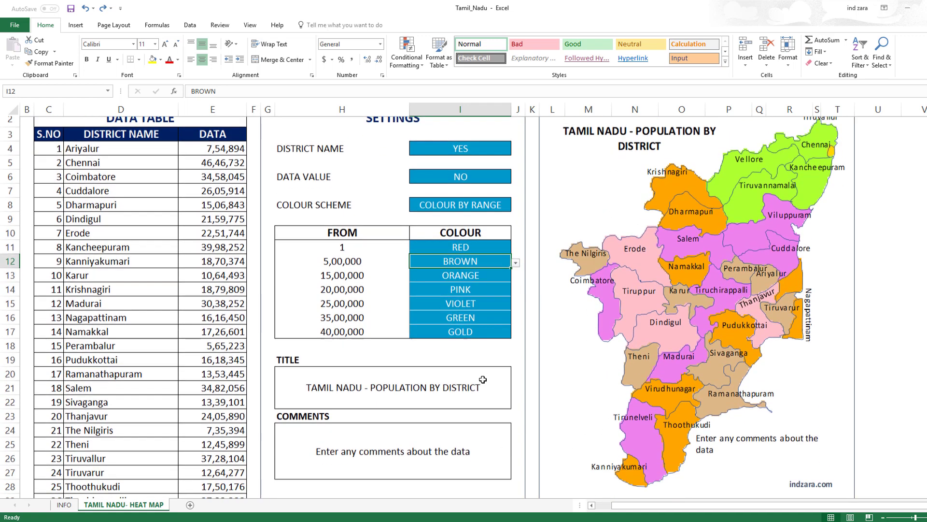
click(397, 417)
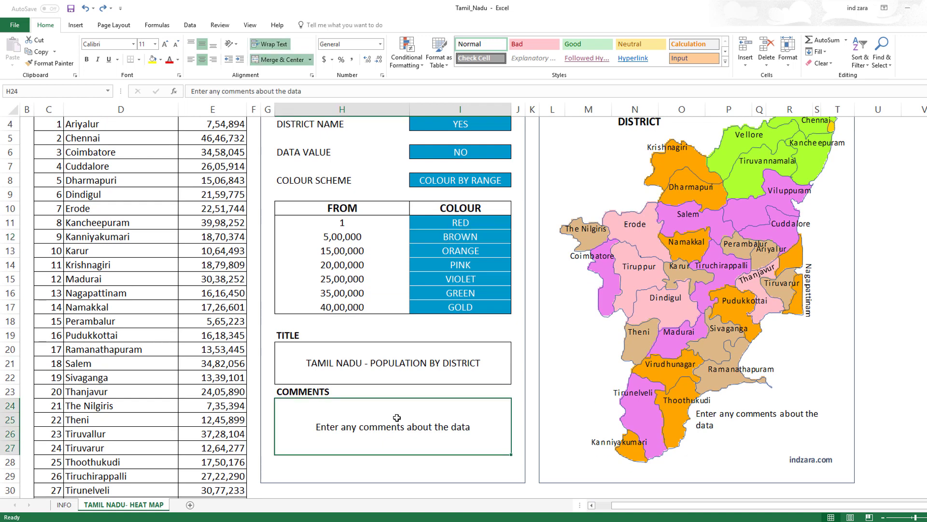
double_click(397, 417)
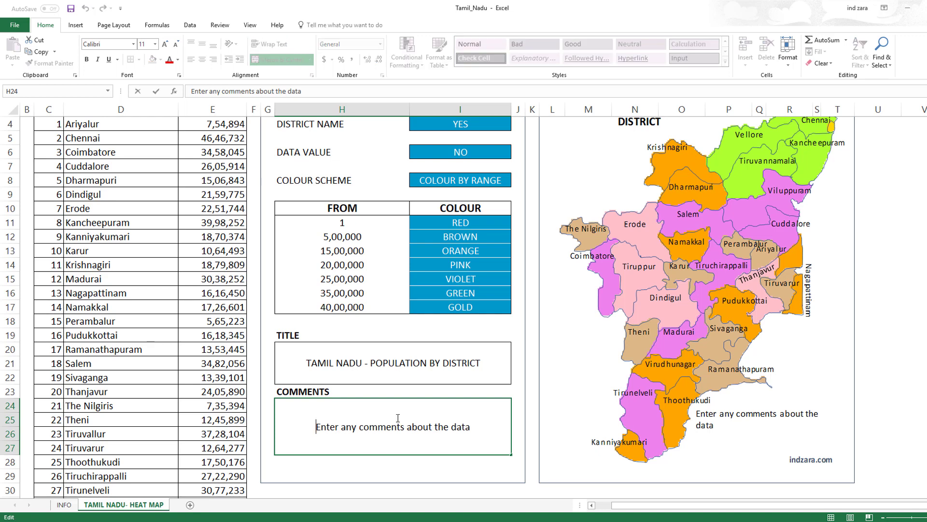
drag(471, 427, 290, 418)
key(BackSpace)
key(Return)
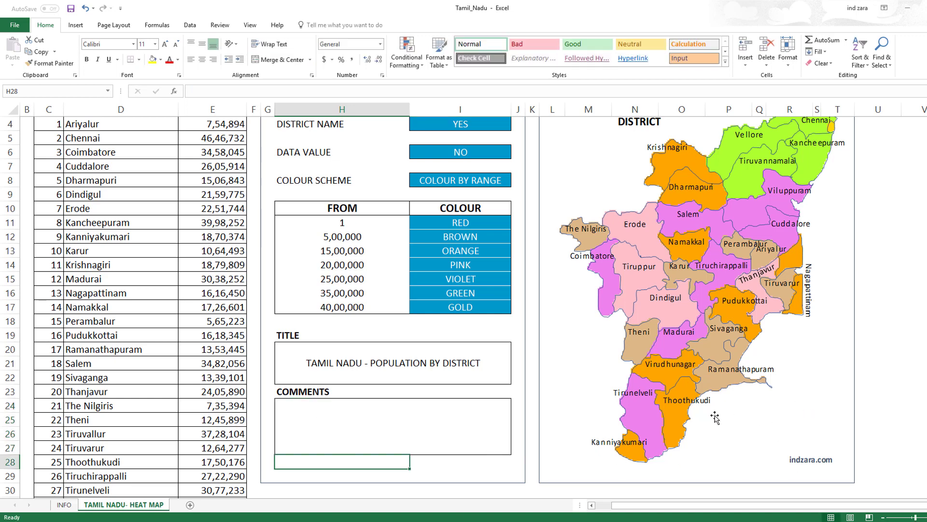
Check the map without its comment, then undo the clearing of the comments text
scroll(722, 420, up, 1)
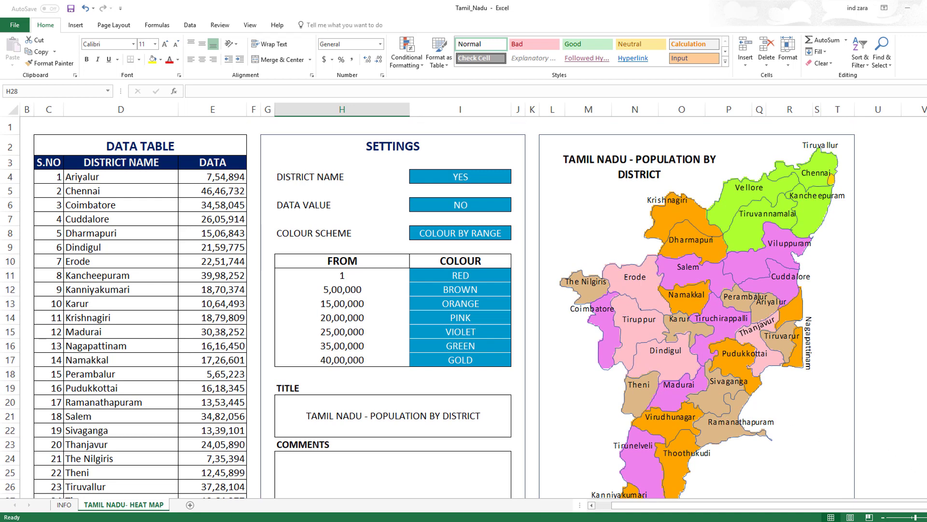
scroll(428, 311, down, 1)
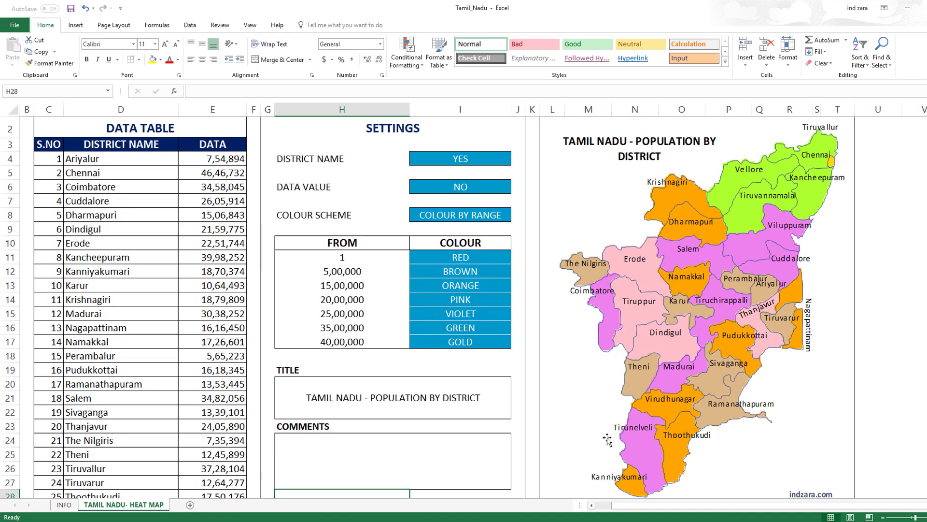
click(414, 441)
key(ctrl+z)
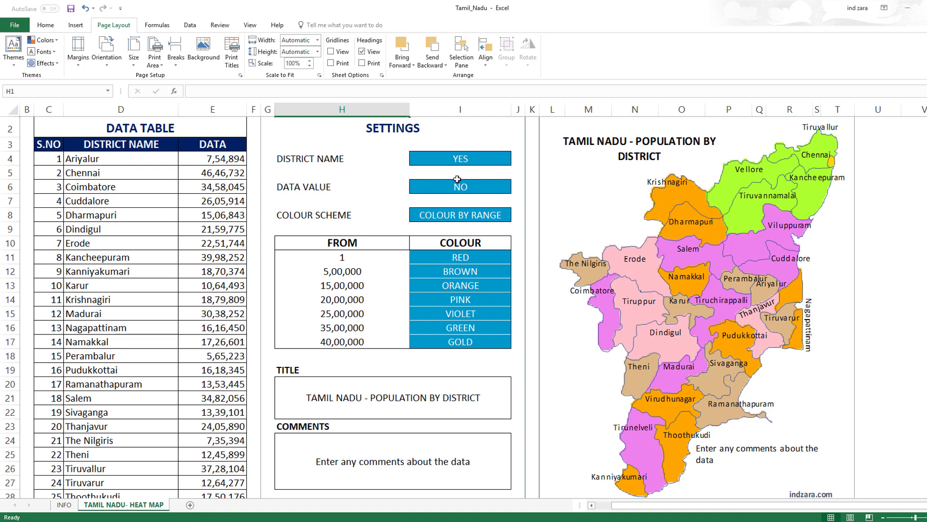
Preview the printed page of the heat map sheet, then return to the worksheet without printing
click(14, 25)
click(25, 145)
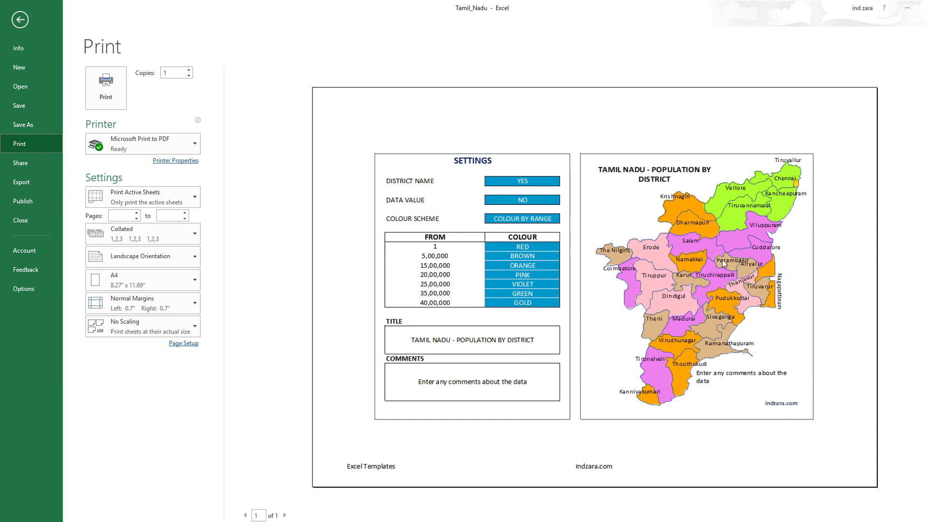
click(20, 19)
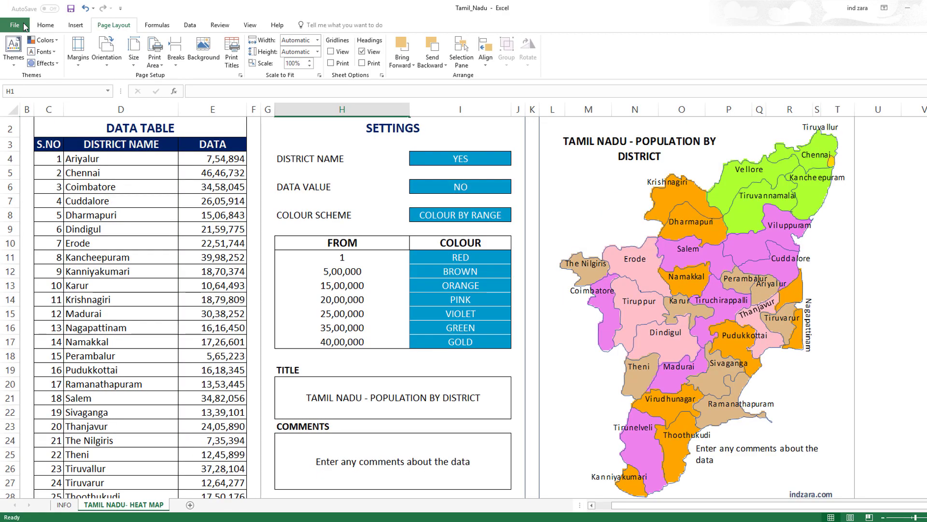
Select the cell range L2:T29 that frames the whole district map, including its title and comments
scroll(396, 213, up, 1)
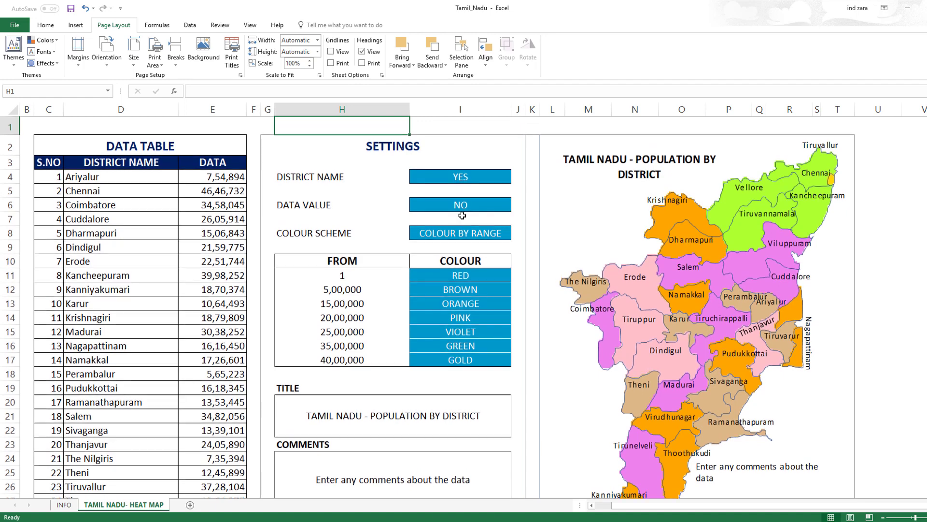
click(558, 130)
key(Down)
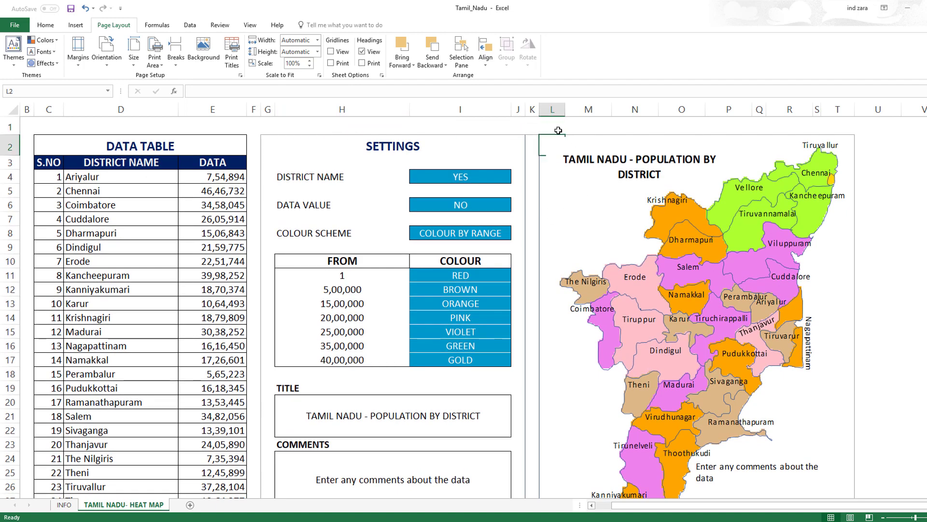
key(shift+Right)
key(shift+Right)
key(shift+Right)
key(shift+Right)
key(shift+Right)
key(shift+Right)
key(shift+Right)
key(shift+Right)
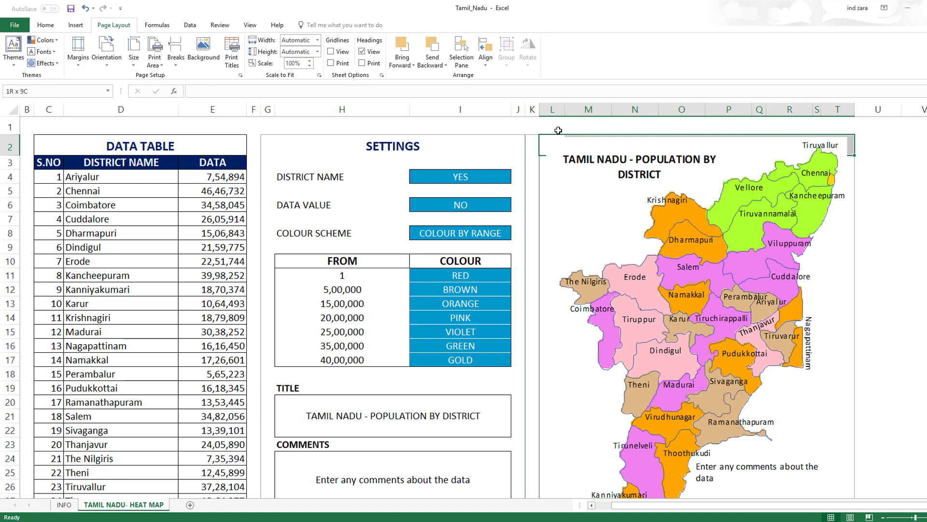
key(shift+Down)
key(shift+Down)
key(shift+Down)
key(shift+Down)
key(shift+Down)
key(shift+Down)
key(shift+Down)
key(shift+Down)
key(shift+Down)
key(shift+Down)
key(shift+Down)
key(shift+Down)
key(shift+Down)
key(shift+Down)
key(shift+Down)
key(shift+Down)
key(shift+Down)
key(shift+Down)
key(shift+Down)
key(shift+Down)
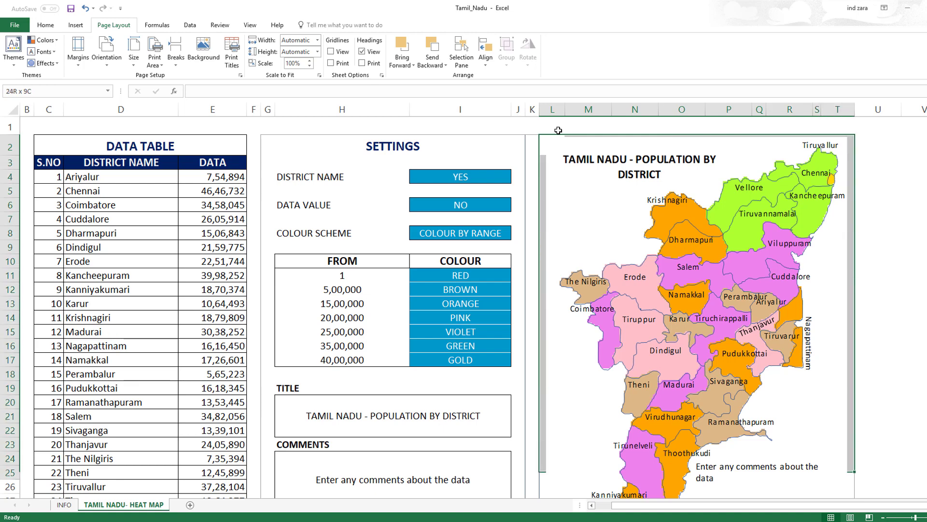
key(shift+Down)
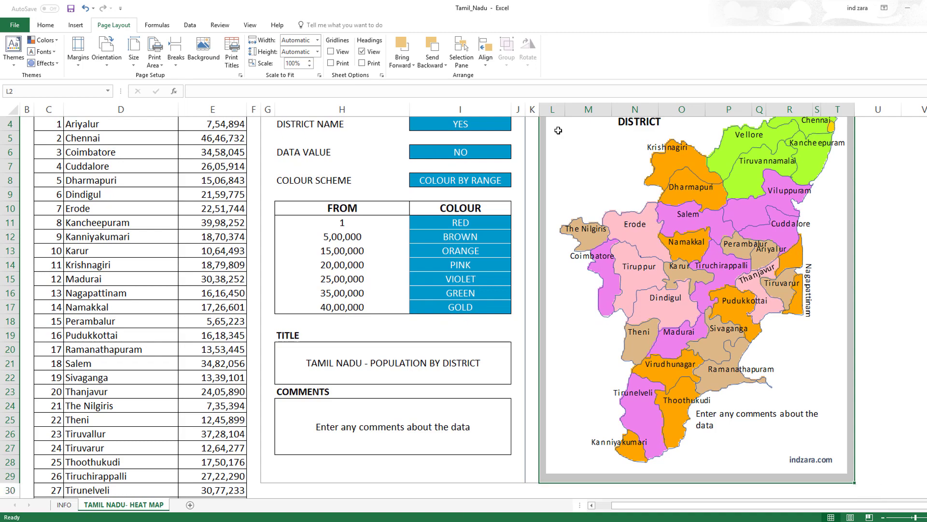
click(883, 516)
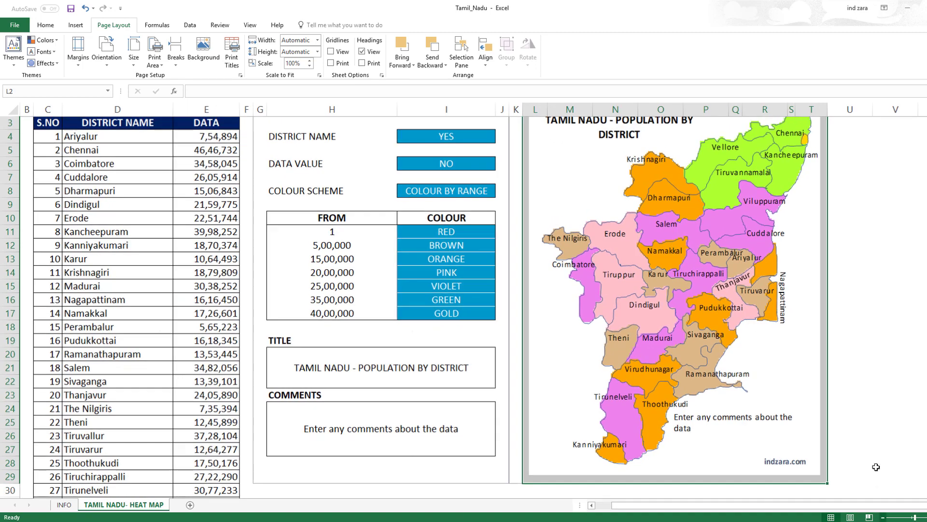
scroll(876, 467, up, 1)
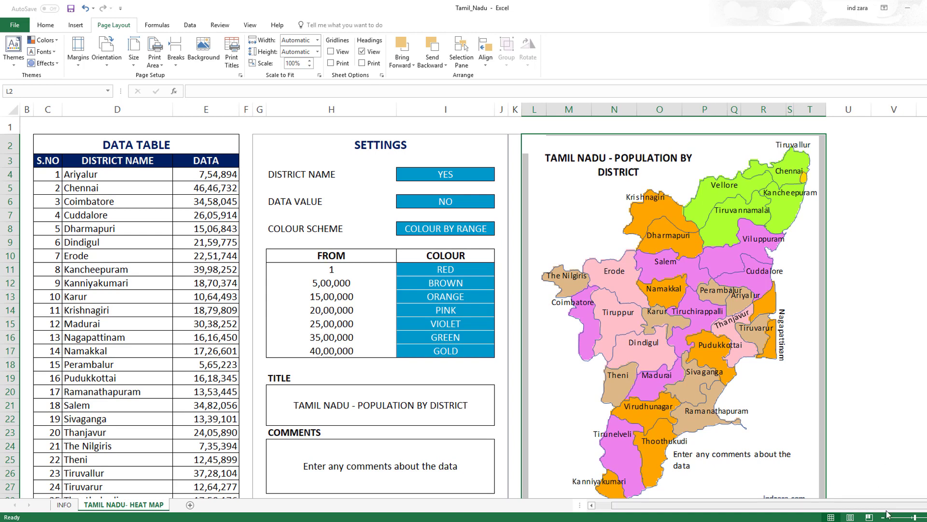
click(884, 516)
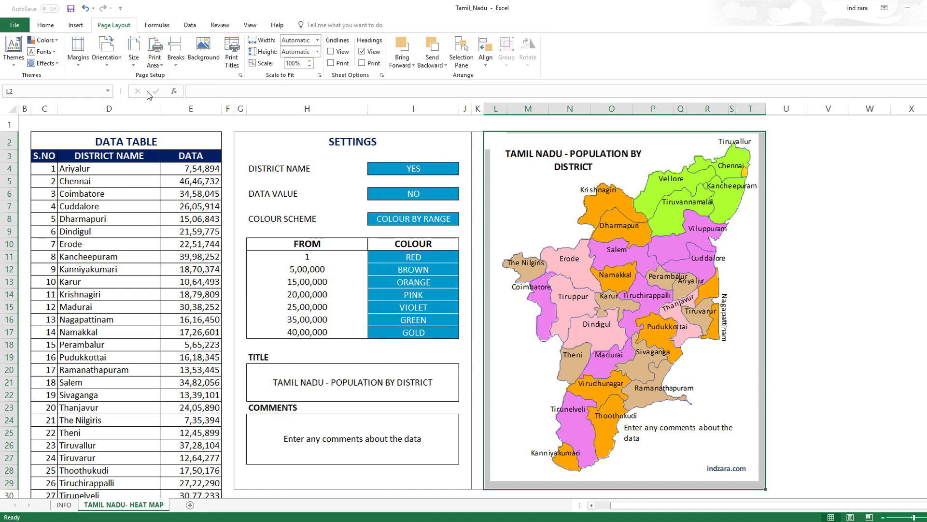
Preview how the Tamil Nadu map fits on the landscape A4 page, then return to the worksheet without printing
click(17, 26)
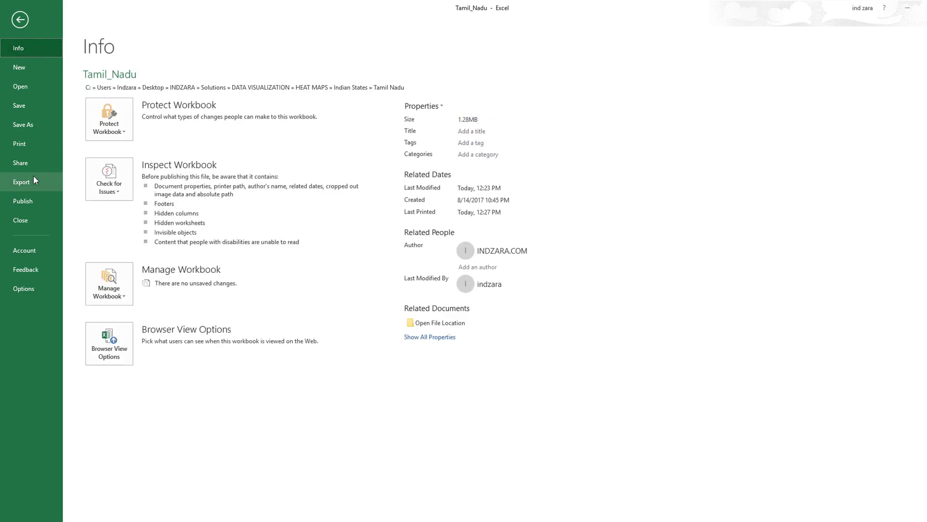
click(33, 146)
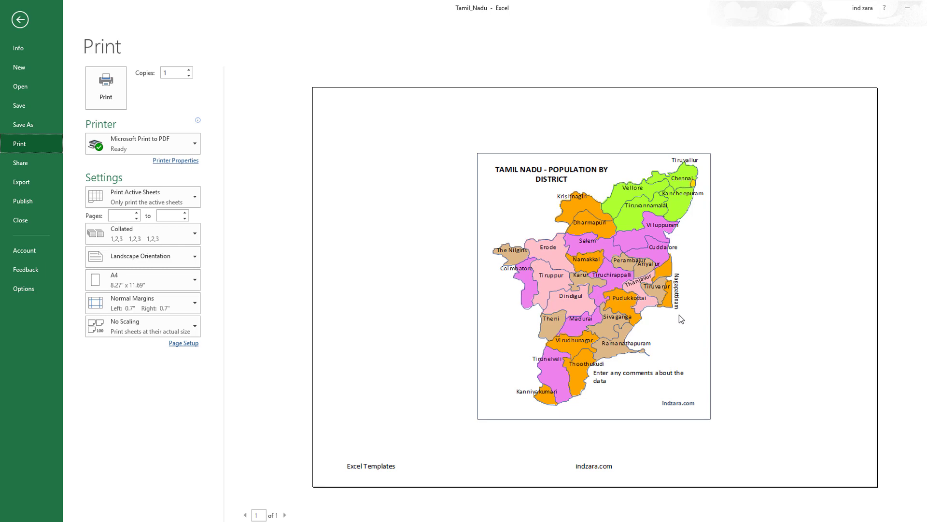
key(Escape)
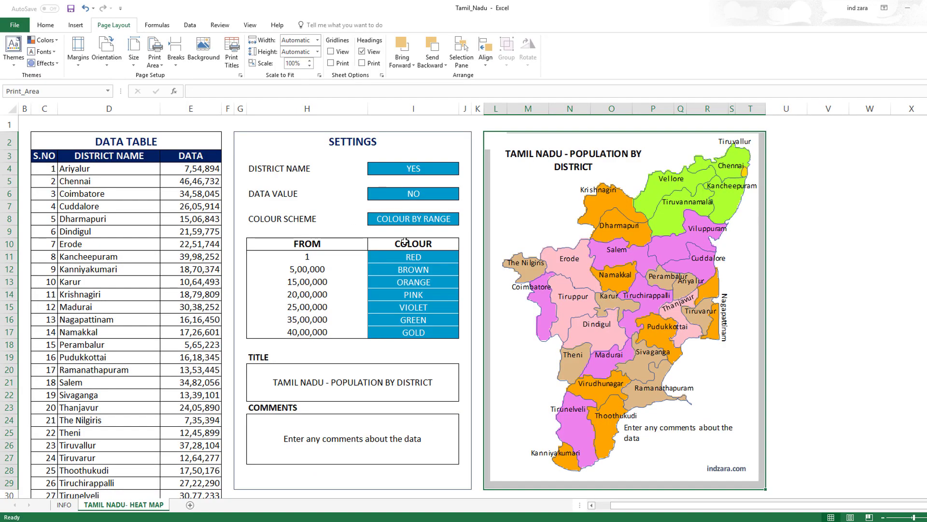
View the export option for creating a PDF/XPS document, then return to the worksheet without exporting
click(19, 25)
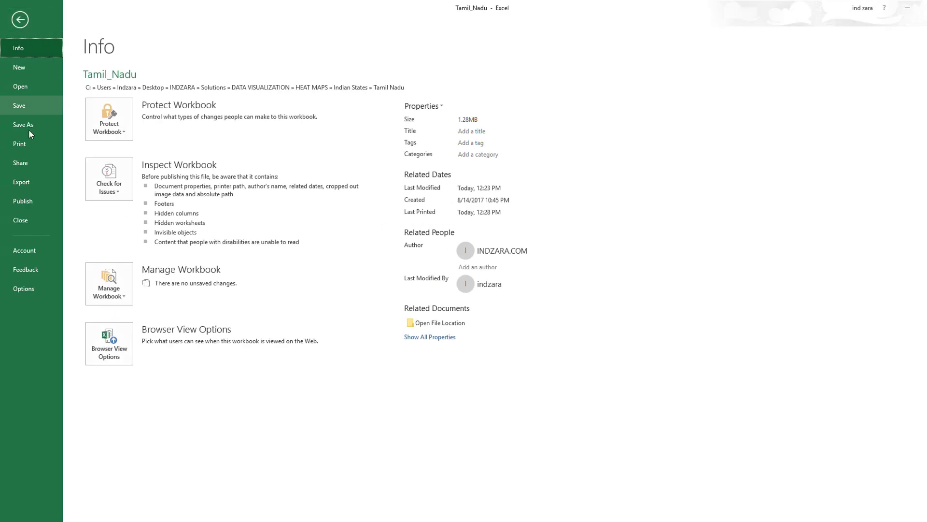
click(29, 183)
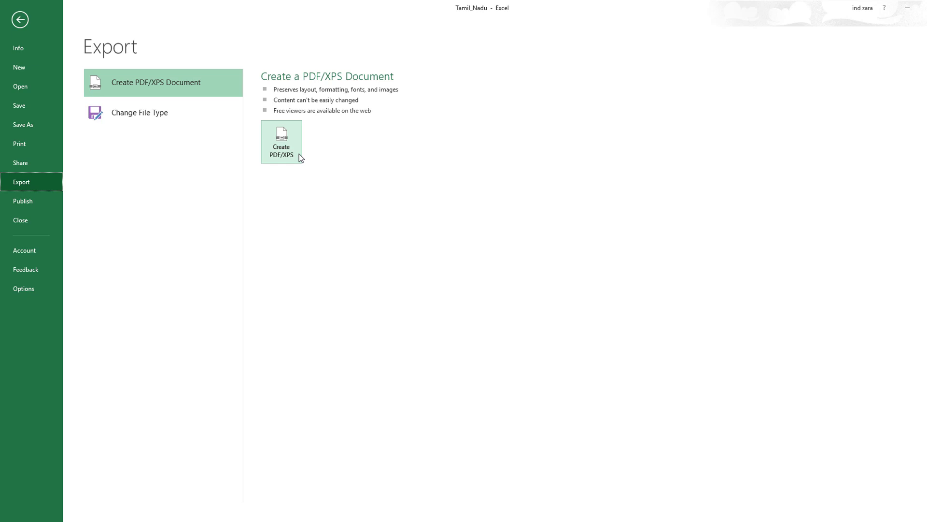
click(20, 20)
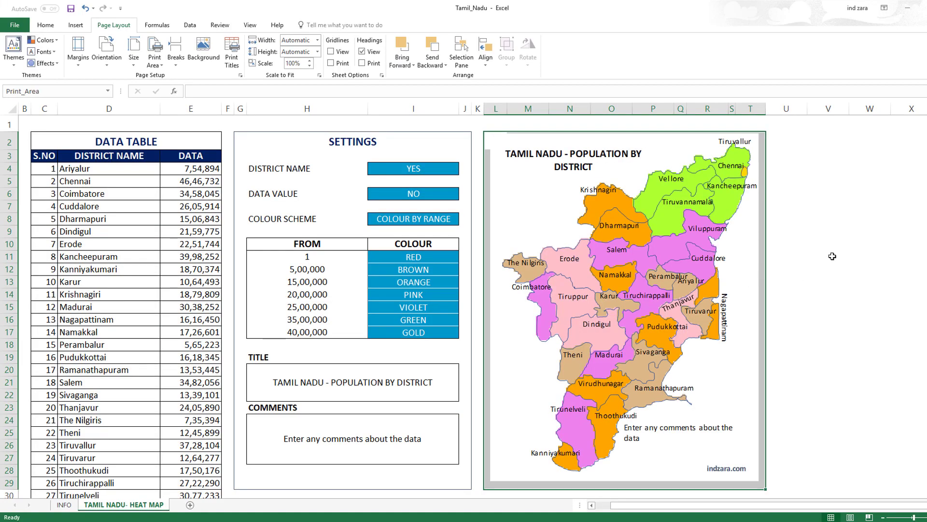
Copy the district map picture and switch to the Tamil_Nadu_Heat_Map_District presentation in PowerPoint
right_click(522, 191)
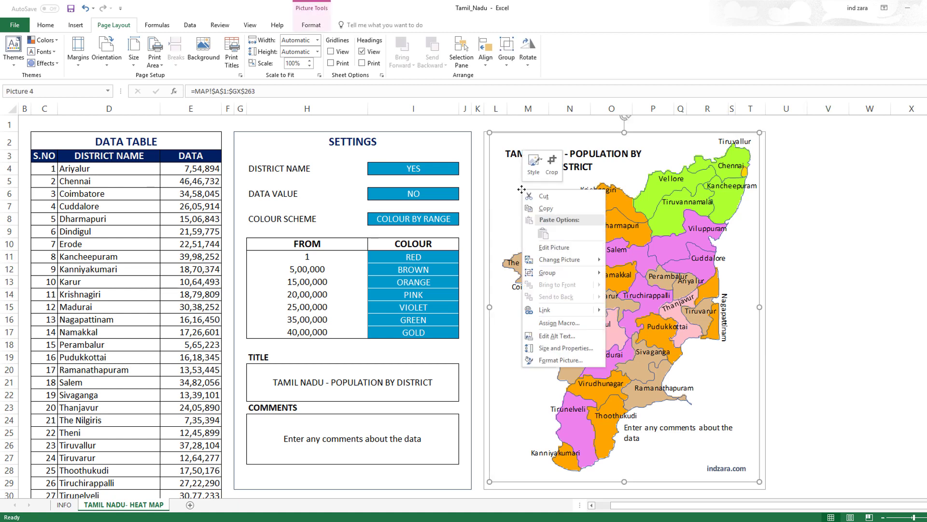
click(545, 209)
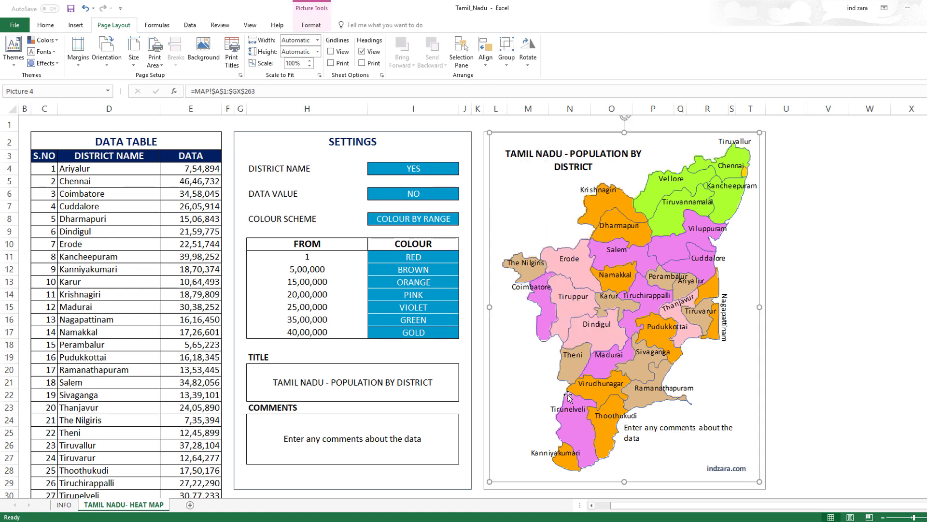
mouse_move(333, 521)
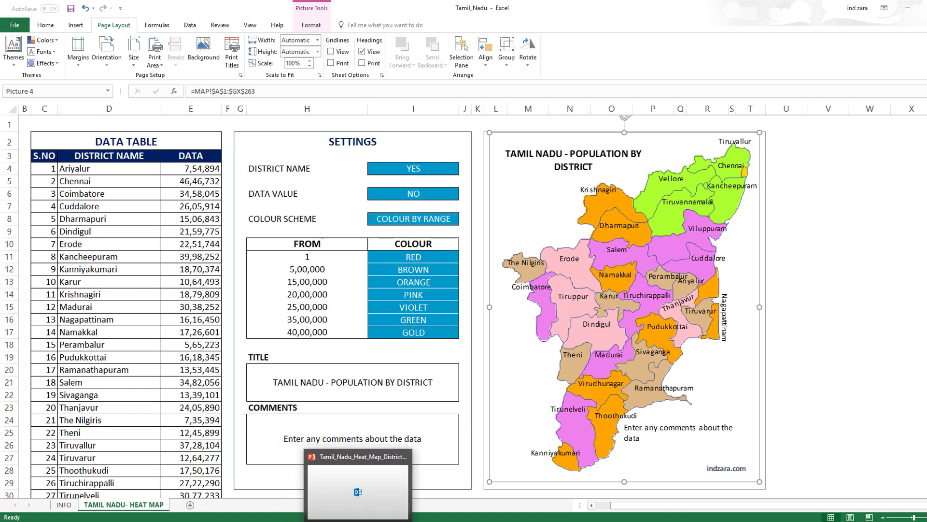
click(289, 474)
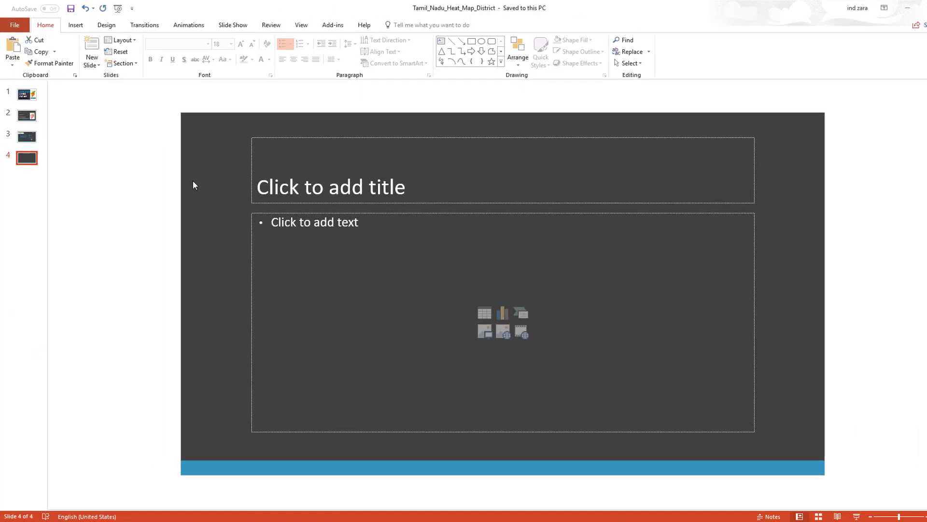
Paste the copied map onto slide 4 as a picture and move it to the slide's right side
right_click(230, 172)
click(283, 189)
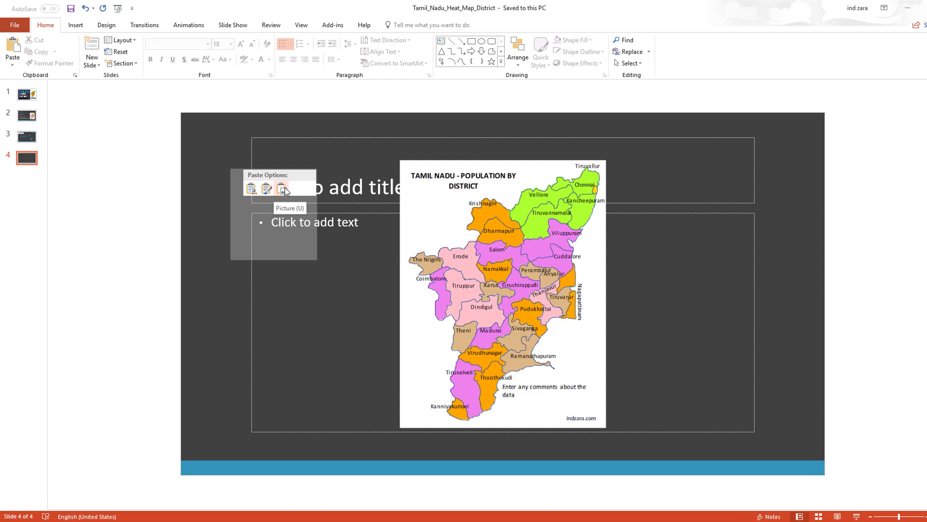
drag(599, 270, 795, 268)
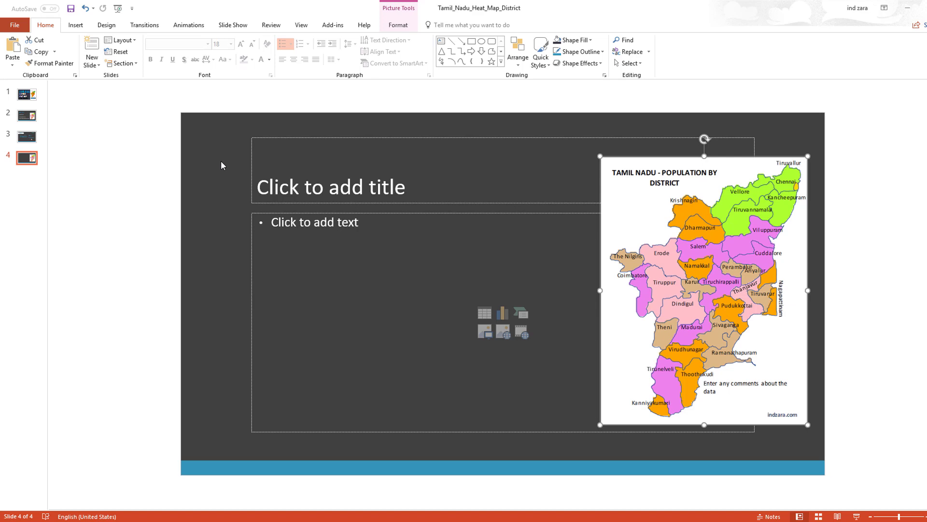
click(898, 114)
Return to the Tamil_Nadu workbook in Excel, deselect the map picture and review the instructions beside the data table
click(908, 8)
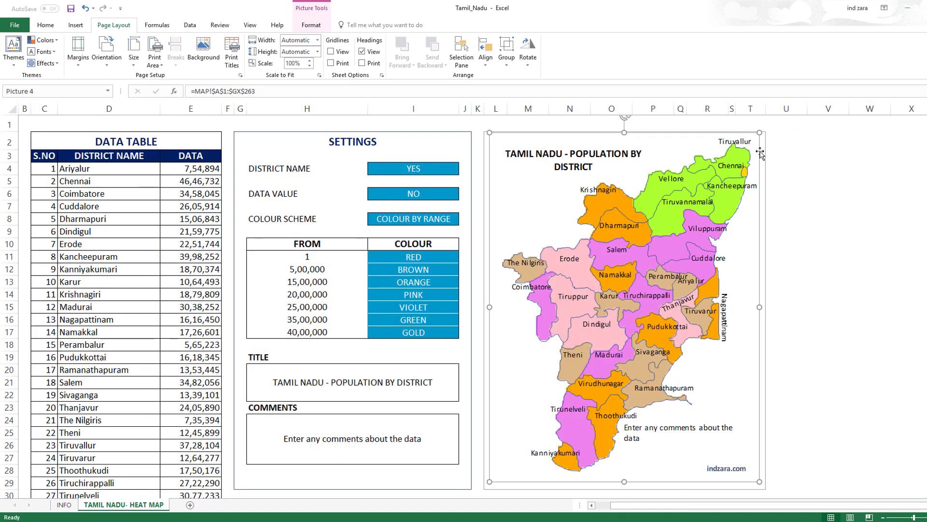
click(836, 239)
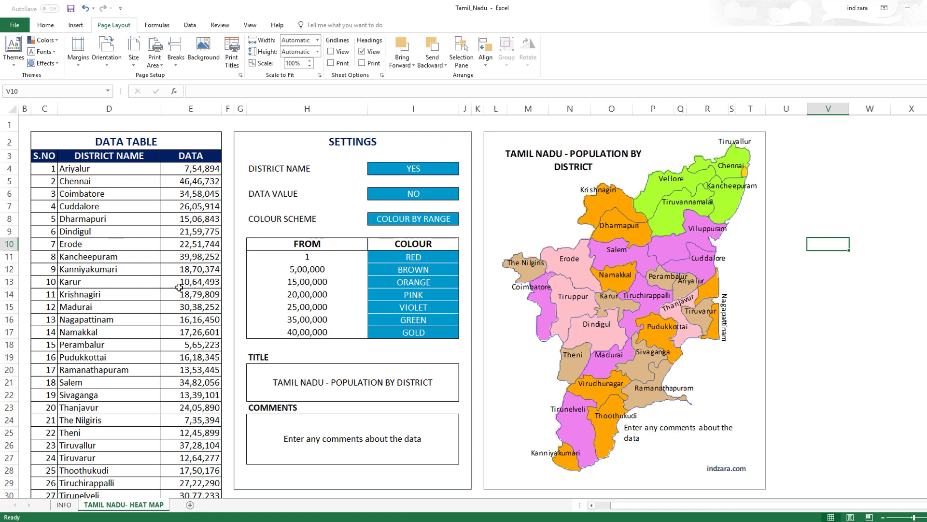
click(591, 505)
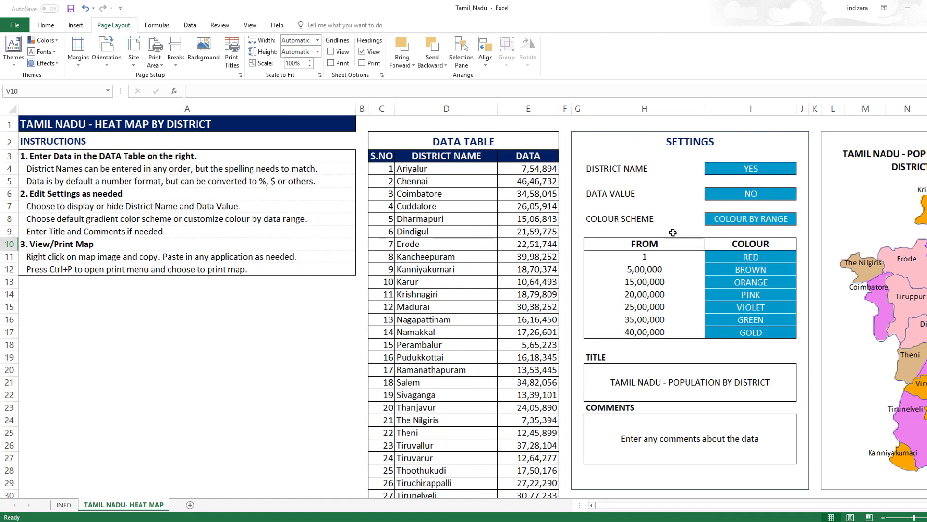
drag(781, 507, 817, 511)
drag(816, 511, 816, 510)
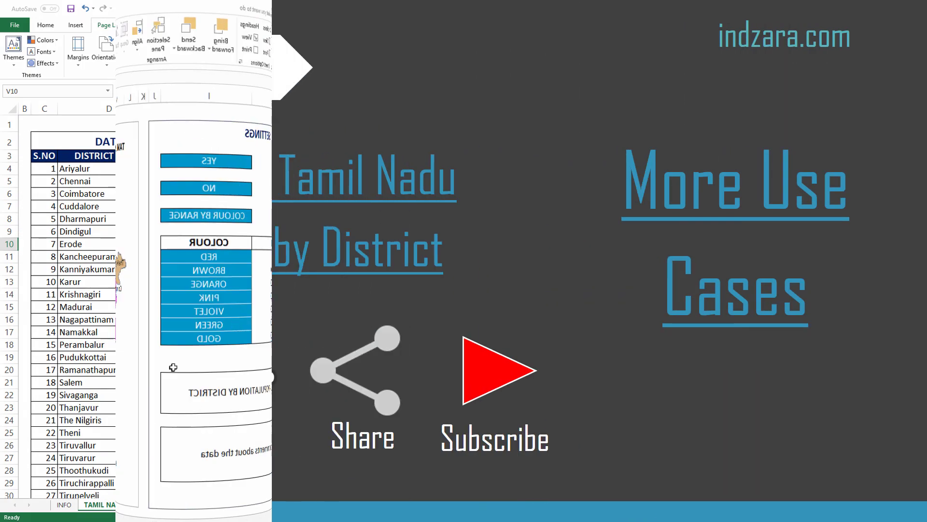